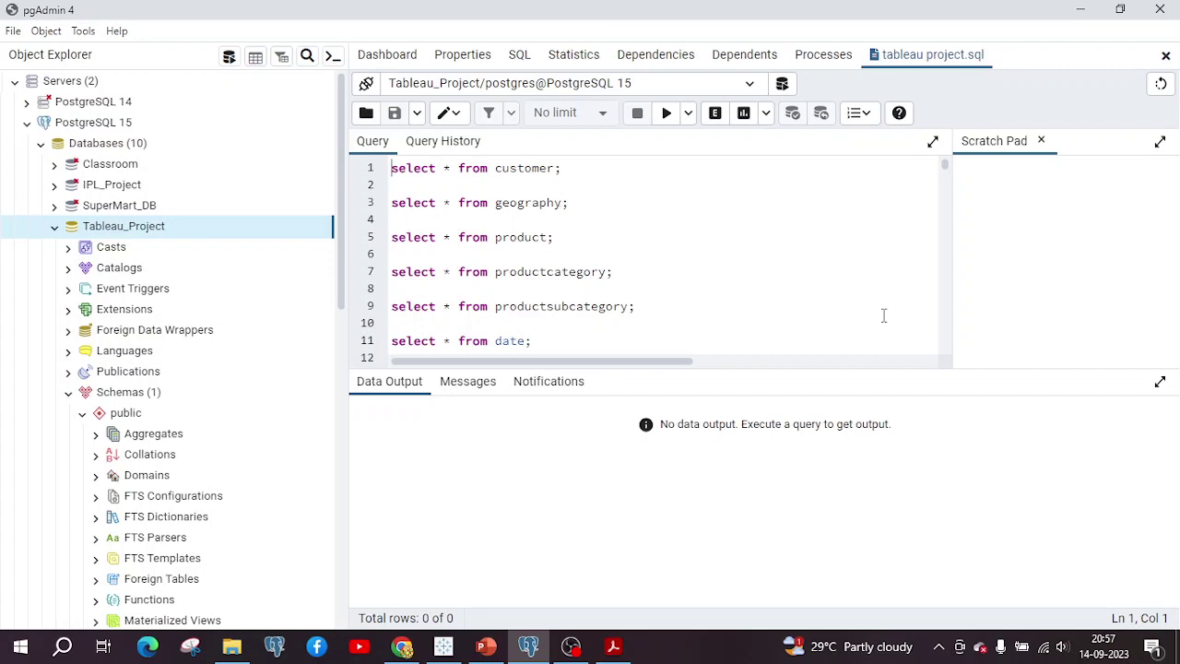
Review the opening select queries on the customer, geography, product and date tables in the tableau project.sql script.
click(688, 302)
key(Down)
key(Down)
key(Down)
key(Down)
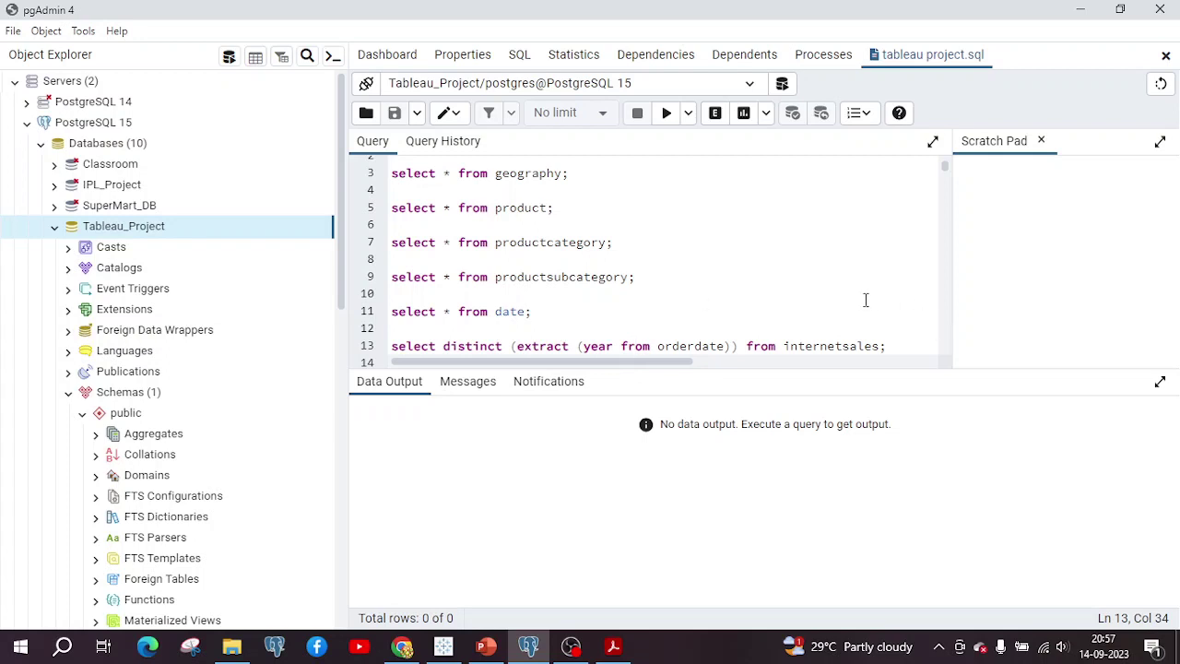
key(Down)
key(Down)
key(Down)
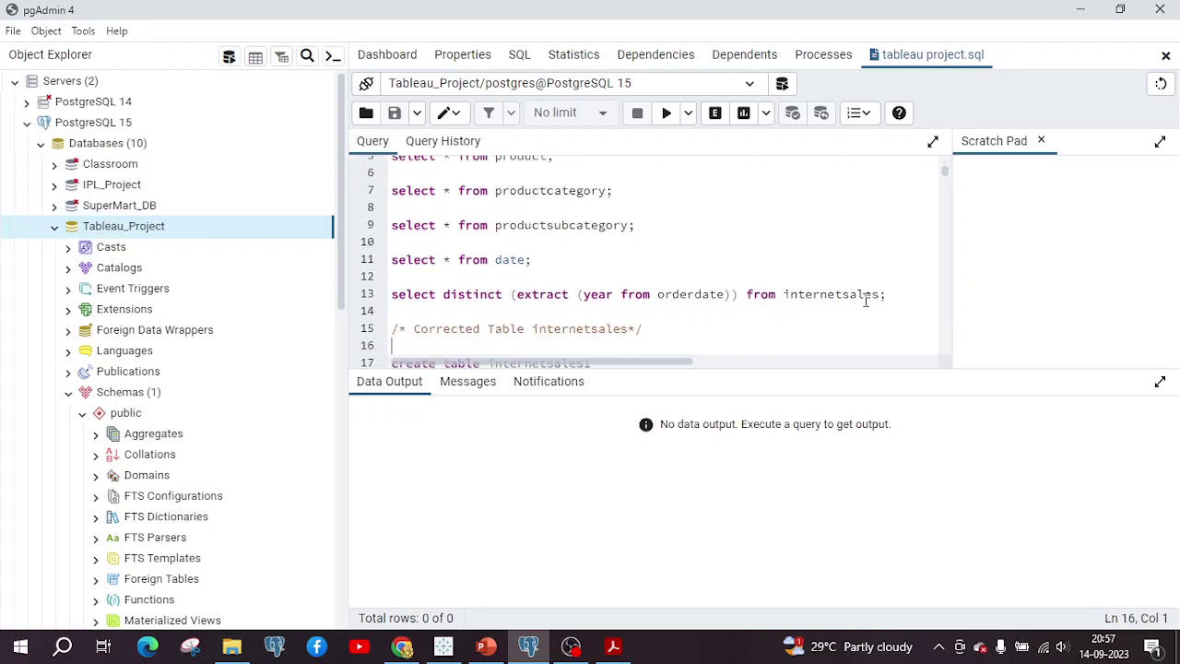
Read through the create table statement for internetsales1, from the ProductKey column down to ShipDate.
key(Down)
key(End)
key(Down)
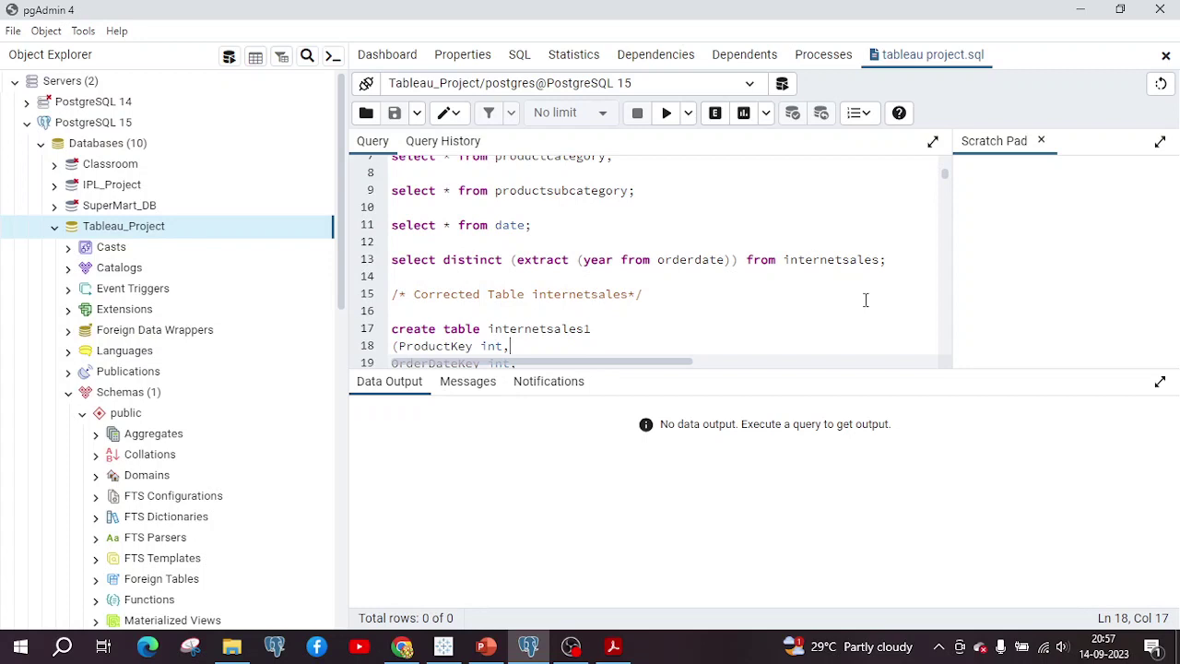
key(Down)
key(End)
key(Down)
key(End)
key(Down)
key(End)
key(Down)
key(End)
key(Down)
key(End)
key(Down)
key(End)
key(Down)
key(End)
key(Down)
key(End)
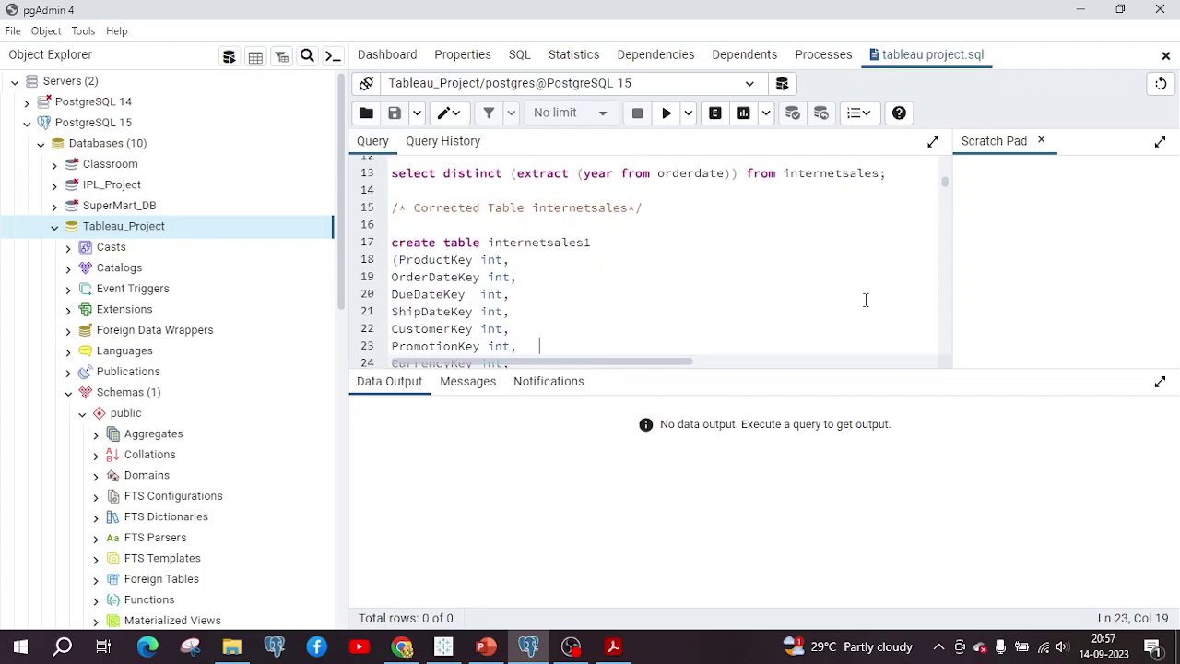
key(Down)
key(End)
key(Down)
key(End)
key(Down)
key(End)
key(Down)
key(End)
key(Down)
key(End)
key(Down)
key(End)
key(Down)
key(End)
key(Down)
key(End)
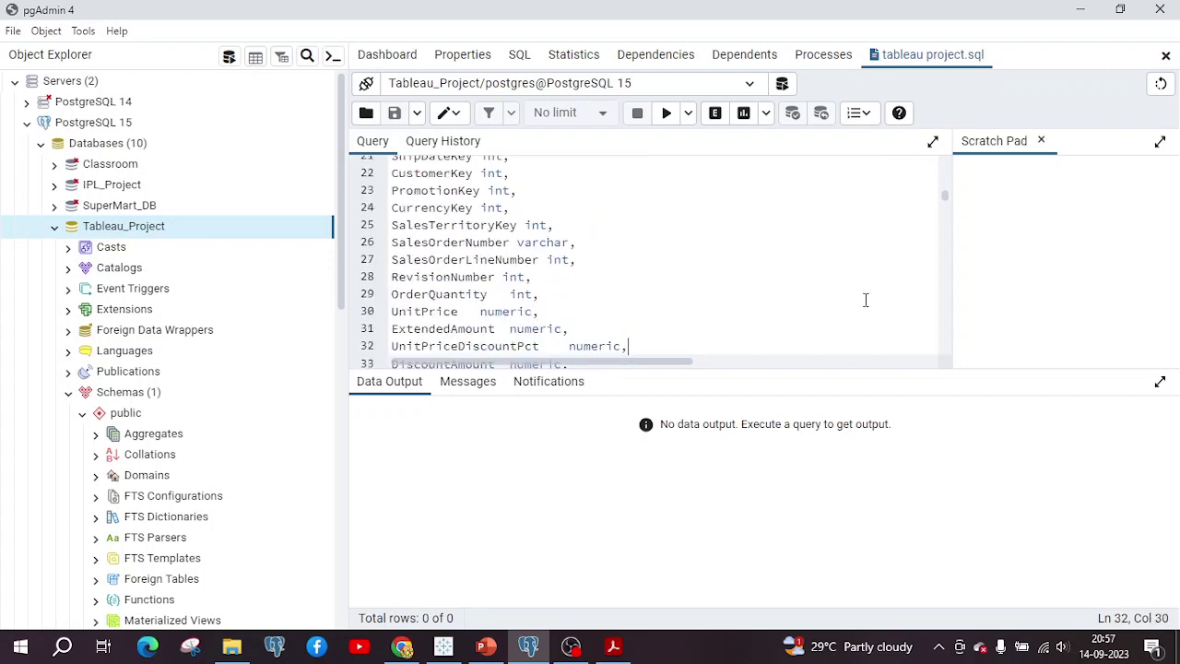
key(Down)
key(End)
key(Down)
key(End)
key(Down)
key(End)
key(Down)
key(End)
key(Down)
key(End)
key(Down)
key(End)
key(Down)
key(End)
key(Down)
key(End)
key(Down)
key(End)
key(Down)
key(End)
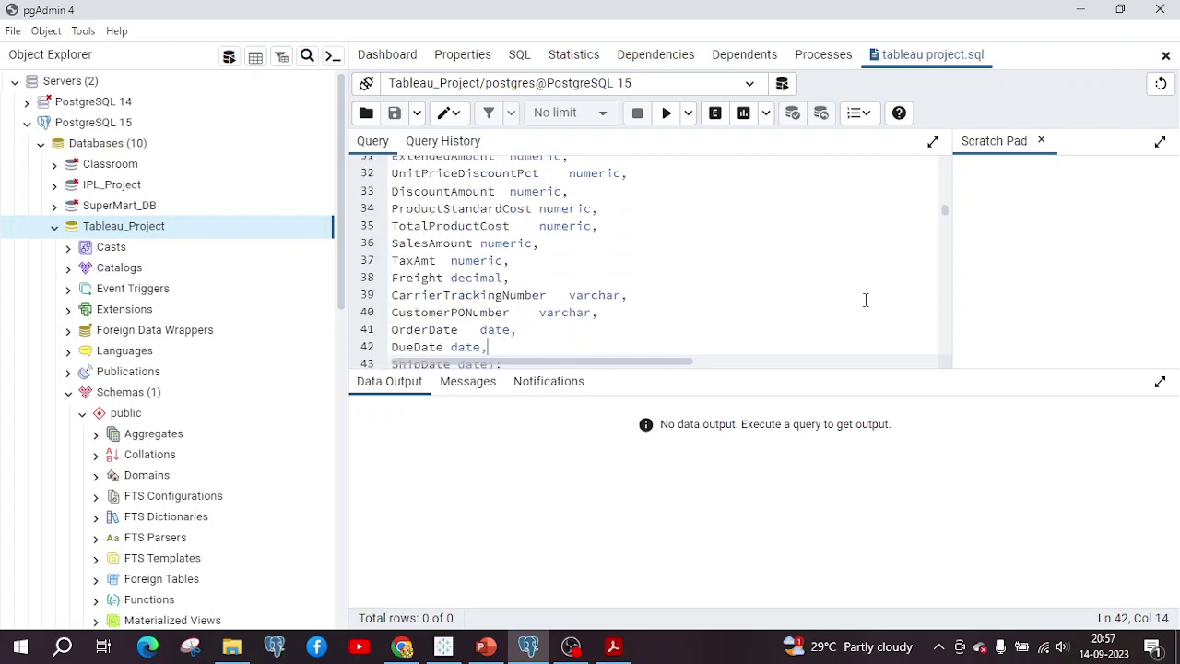
key(Down)
key(End)
Examine the copy statement that loads internetsales1 and the select query that follows it.
key(Down)
key(End)
key(Down)
key(End)
key(Down)
key(End)
key(Down)
key(End)
key(Down)
key(End)
key(Down)
key(End)
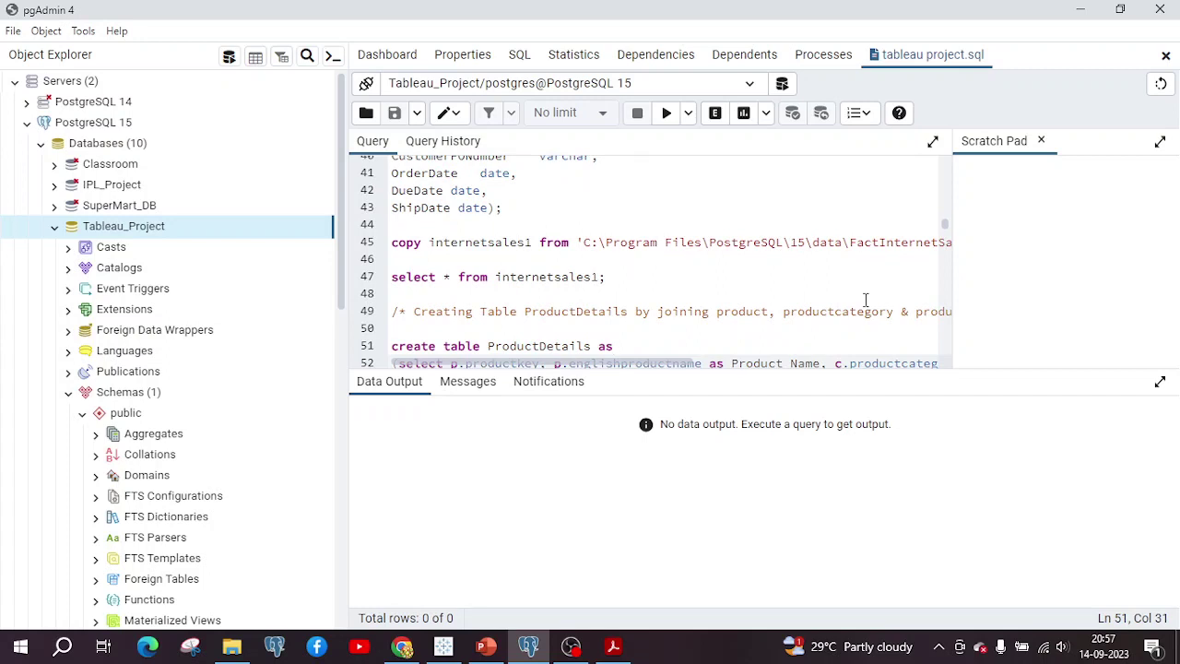
Review the ProductDetails create table query that joins product, productsubcategory and productcategory.
click(712, 310)
key(Right)
key(Right)
key(Right)
key(Right)
key(Down)
key(Down)
key(Down)
key(Down)
key(Down)
key(Down)
key(Down)
key(Down)
key(Down)
key(Down)
key(Down)
key(Down)
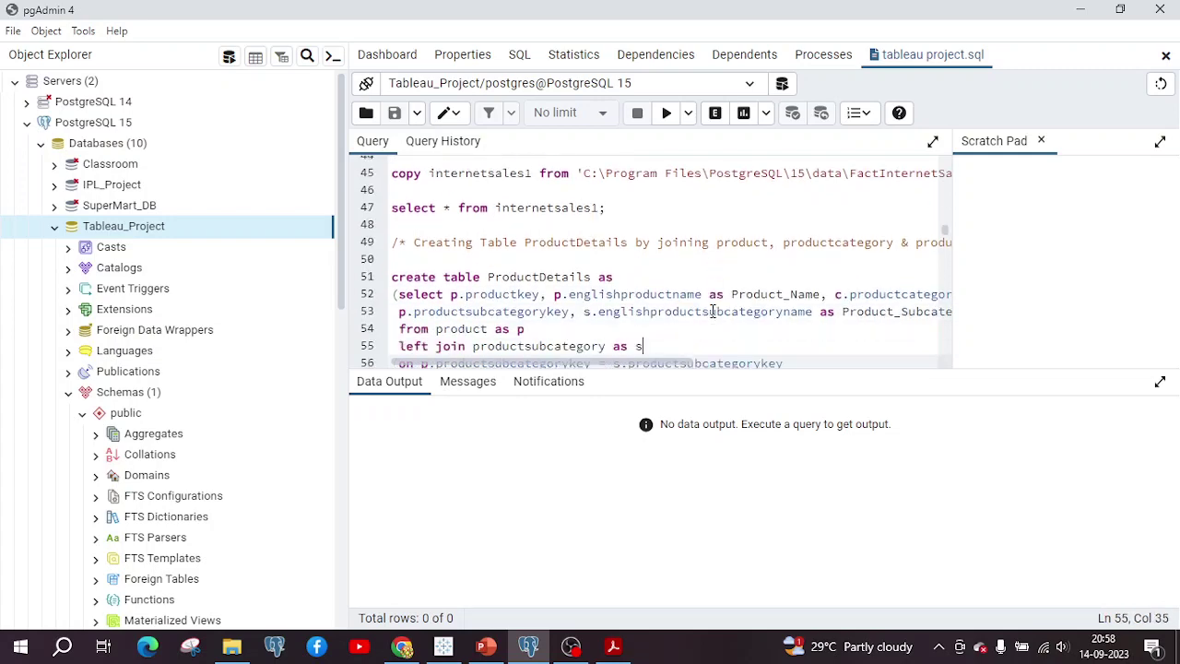
key(End)
key(Down)
key(Down)
key(Down)
key(Down)
key(Down)
key(Down)
key(Down)
key(Down)
key(Down)
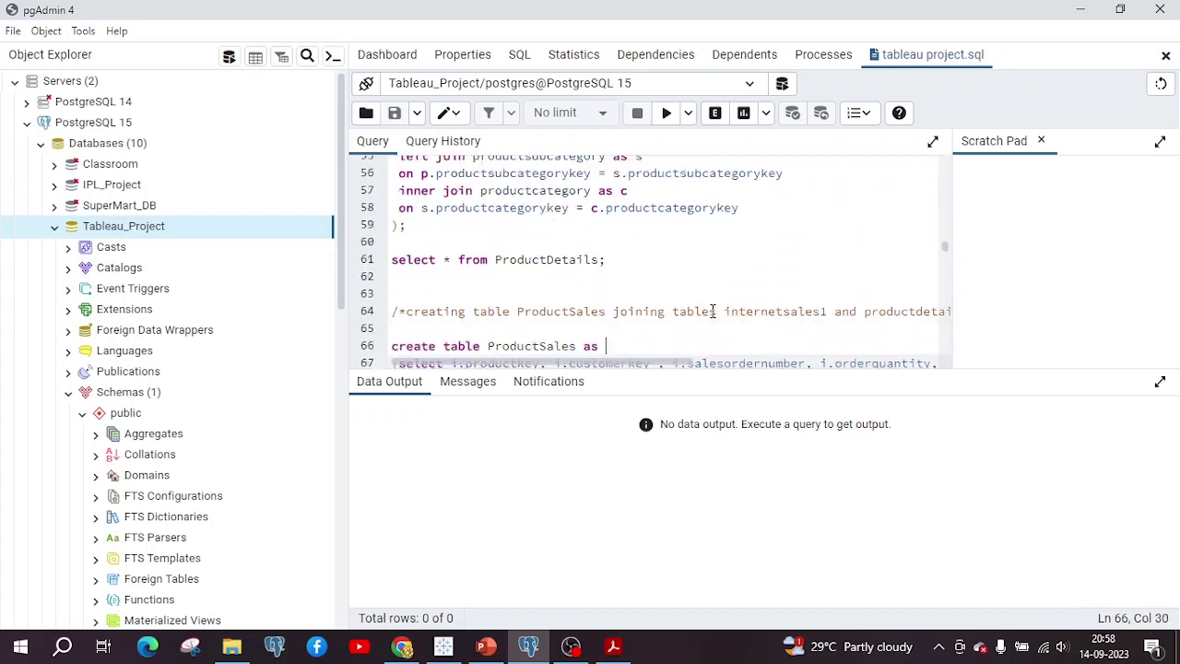
Review the ProductSales create table query joining internetsales1 and ProductDetails for 2021 to 2023, plus its check queries.
key(End)
key(Down)
key(Down)
key(Down)
key(Down)
key(Down)
key(Down)
key(Down)
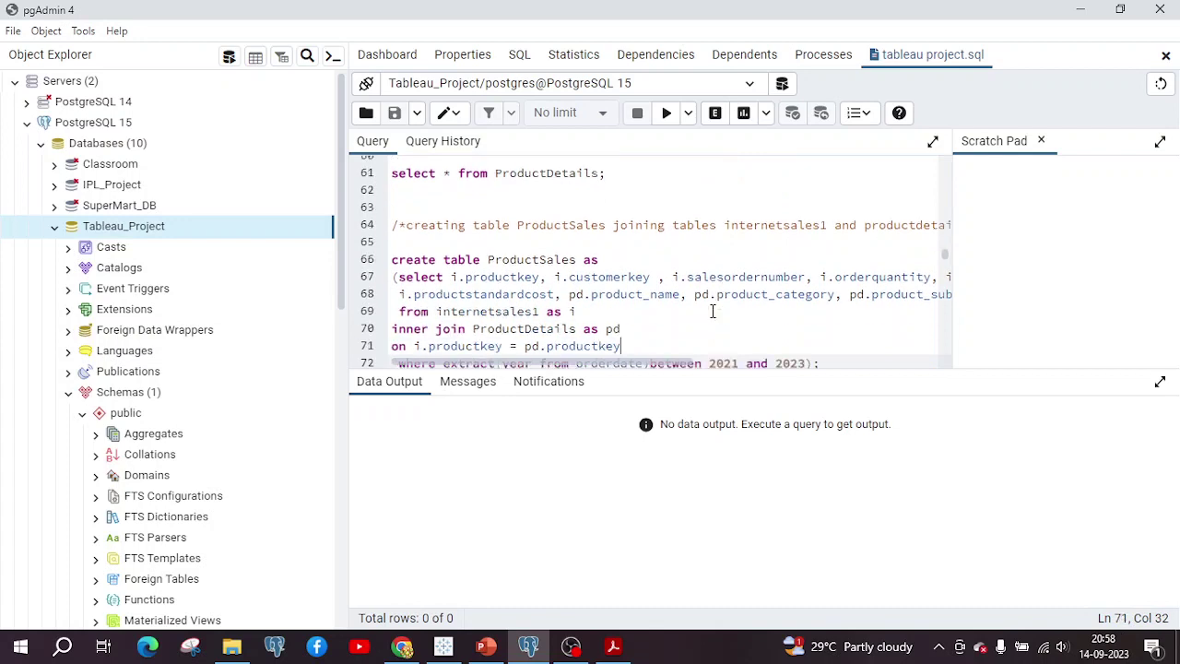
key(Down)
key(Down)
key(Down)
key(Down)
key(Down)
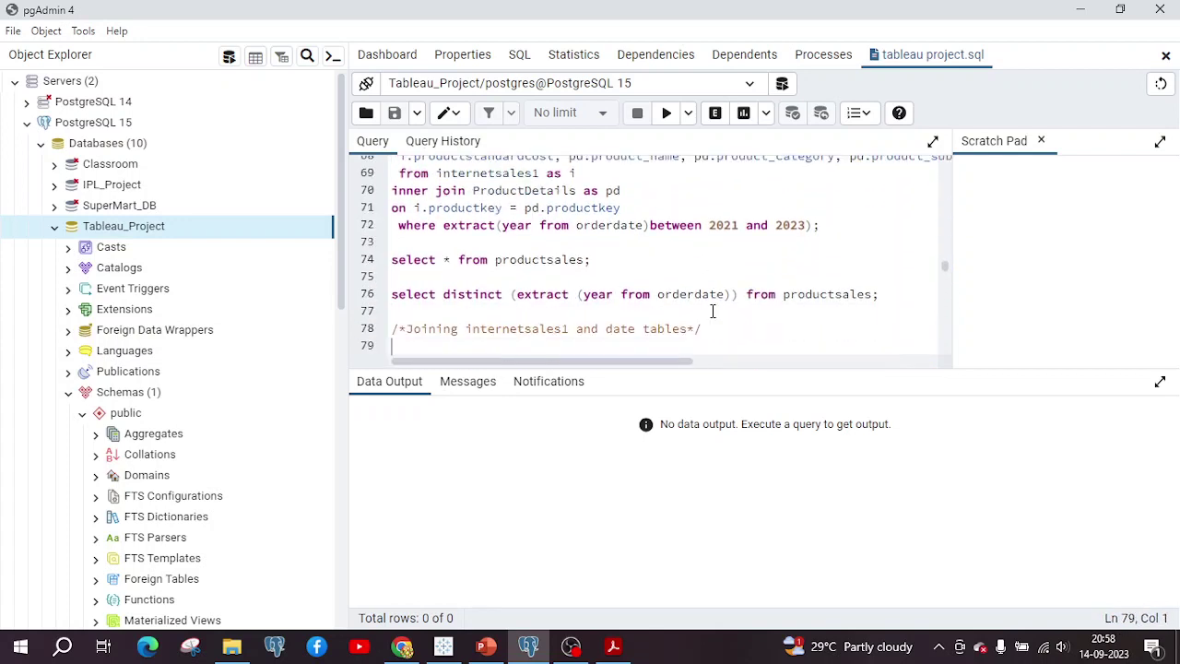
Examine the query joining internetsales1 with the date table, including its year filter and descending date order.
key(End)
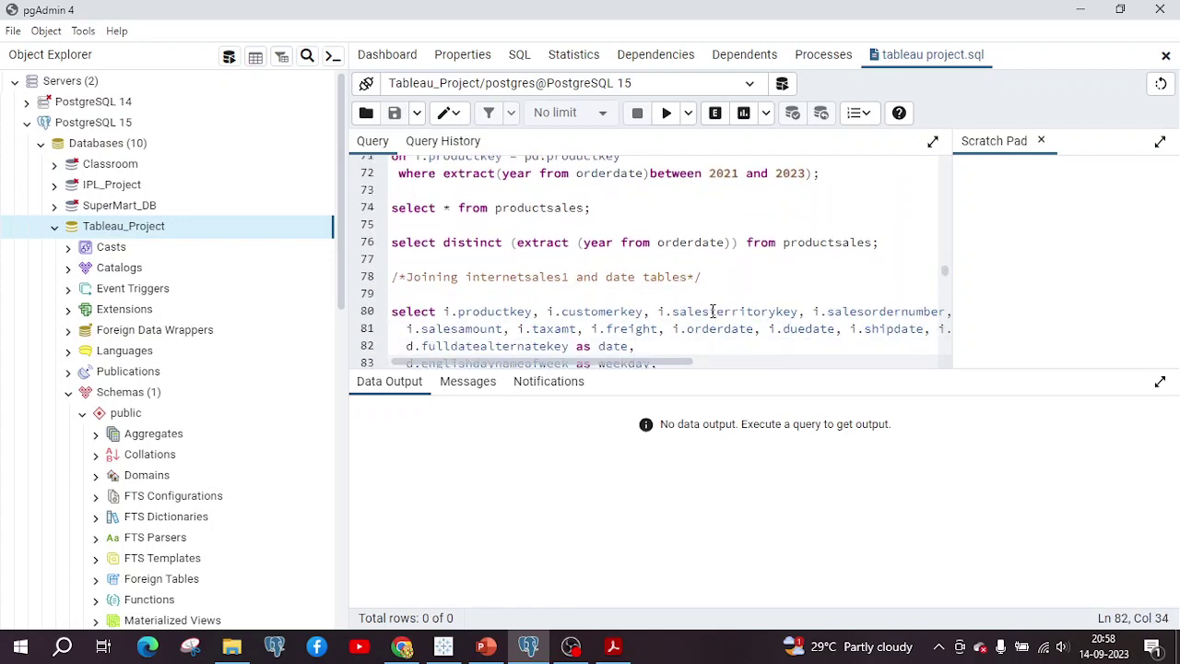
key(Down)
key(Down)
key(Down)
key(Down)
key(Down)
key(Down)
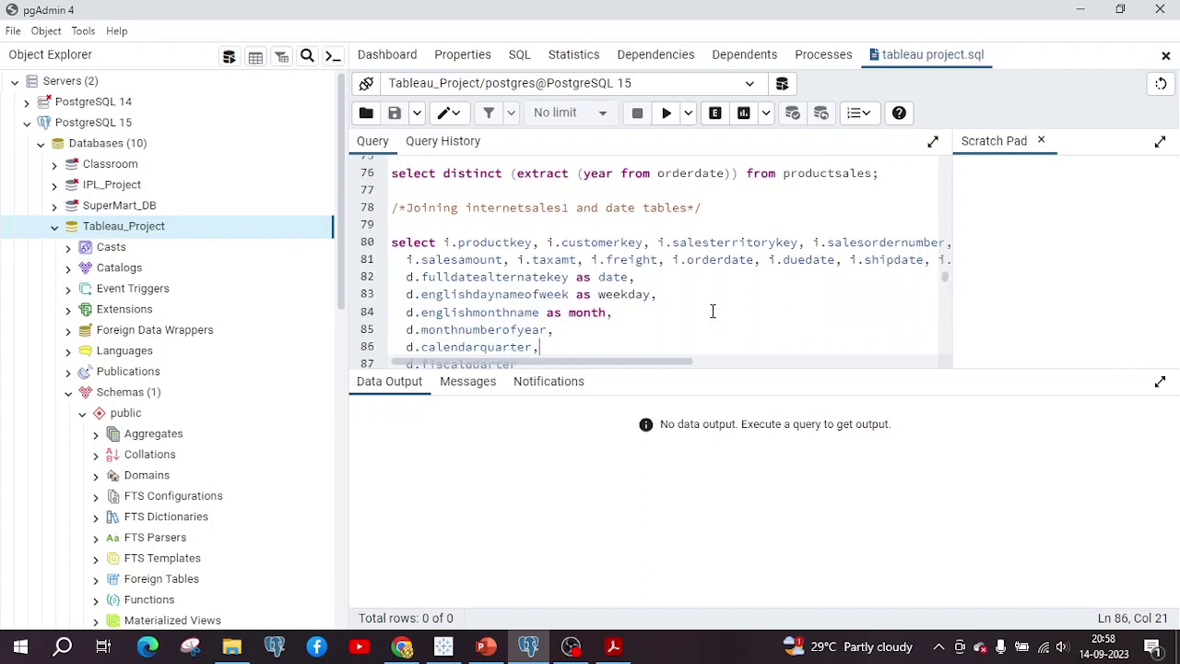
key(Down)
key(Down)
key(Down)
key(End)
key(Left)
key(Left)
key(Left)
key(Left)
key(Left)
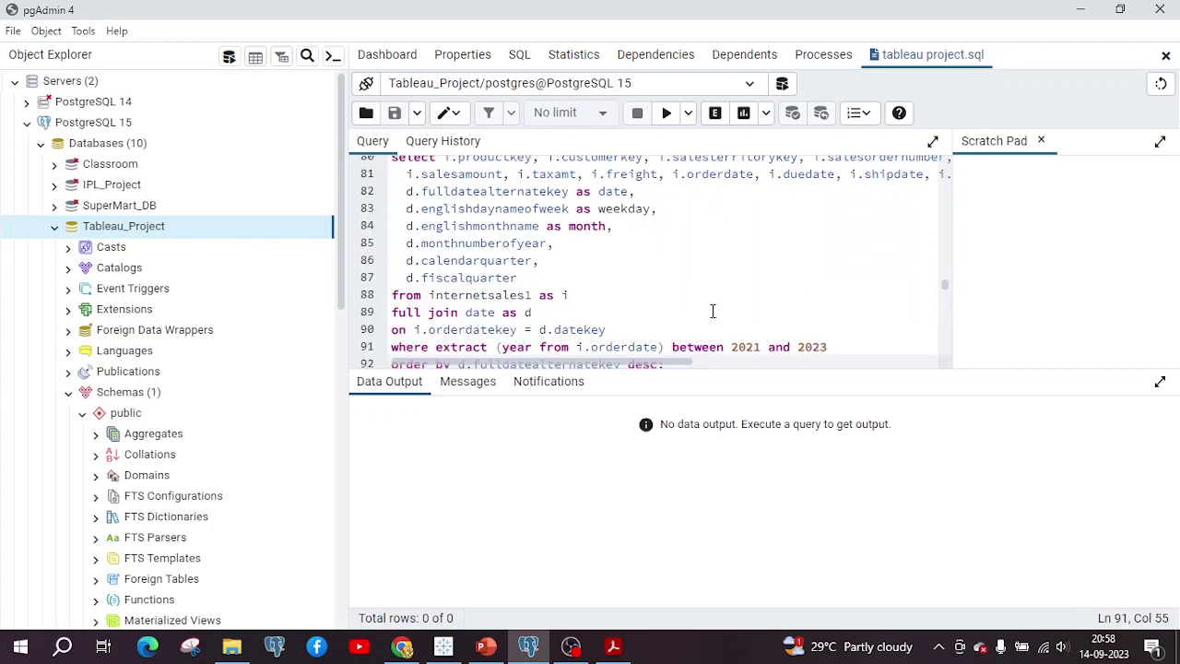
key(Down)
key(Down)
key(Down)
key(Down)
key(Down)
key(Down)
key(Down)
key(Down)
key(Down)
key(Down)
key(Down)
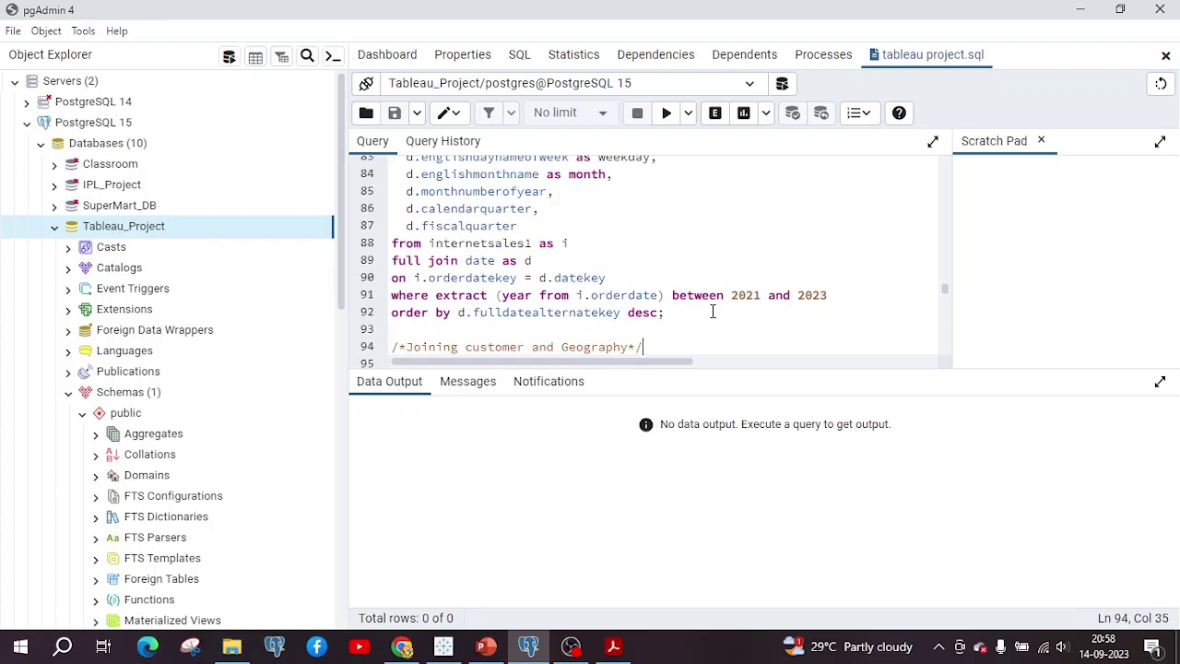
Review the query that full joins the customer and geography tables on geographykey.
key(Down)
key(Down)
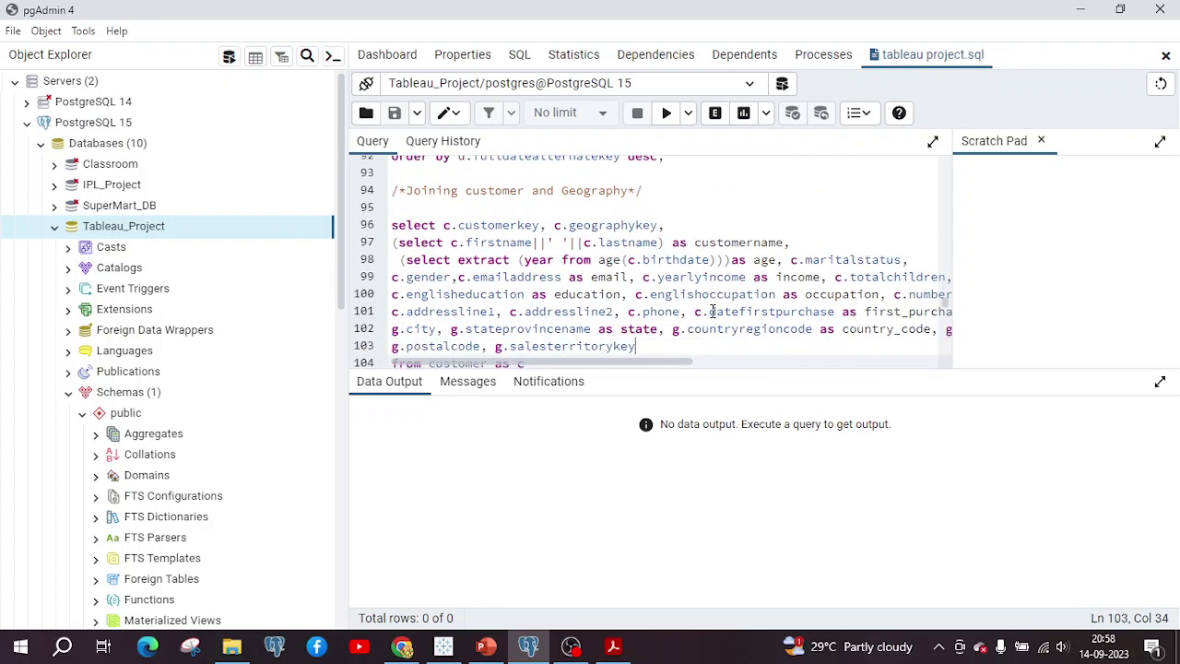
key(Down)
key(Down)
key(Down)
key(Down)
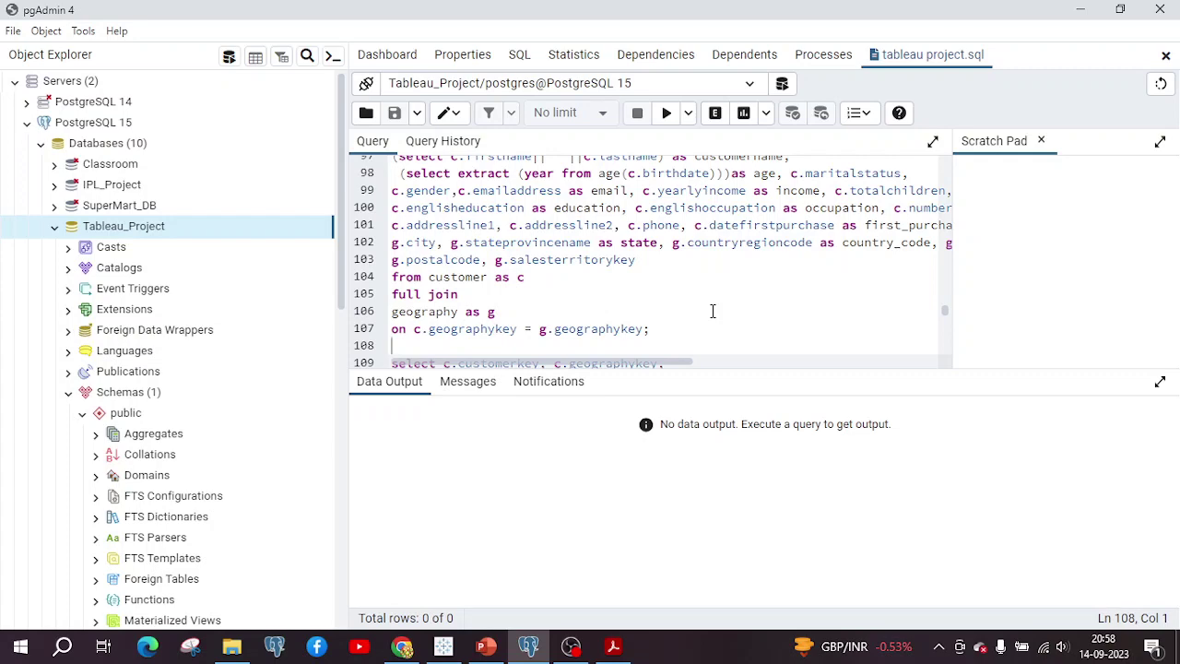
Switch to Tableau Public and inspect the data source relationships from internetsales1.csv to Customer2.csv, Productdetails.csv and SalesBudget1.csv.
click(442, 649)
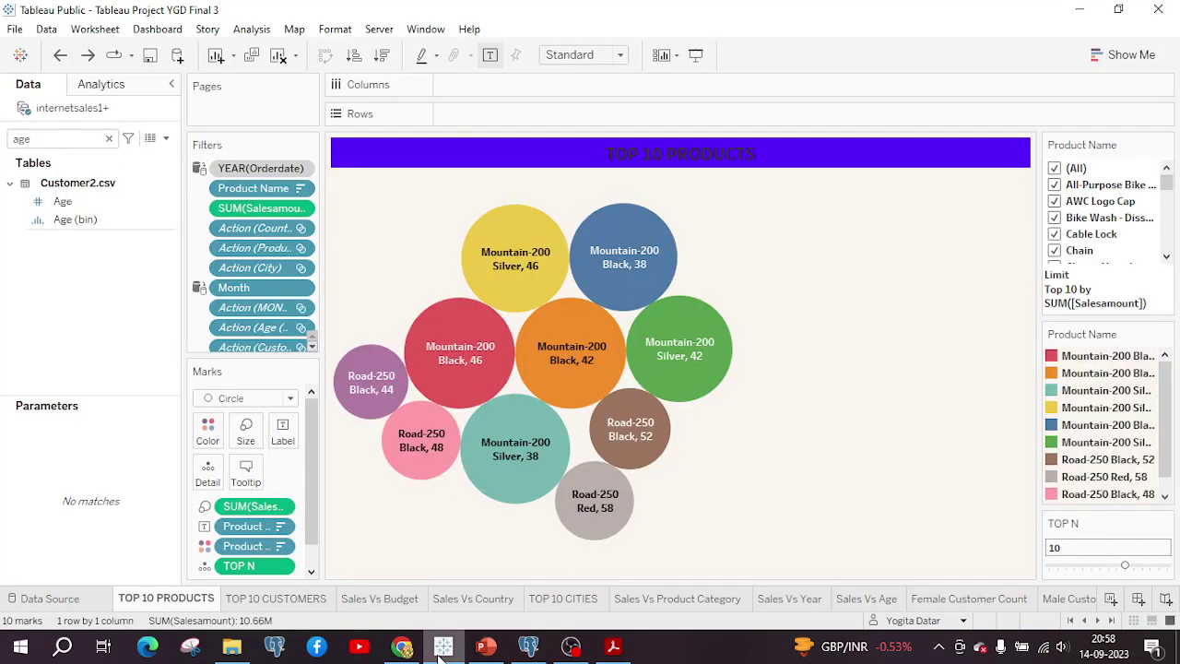
click(50, 600)
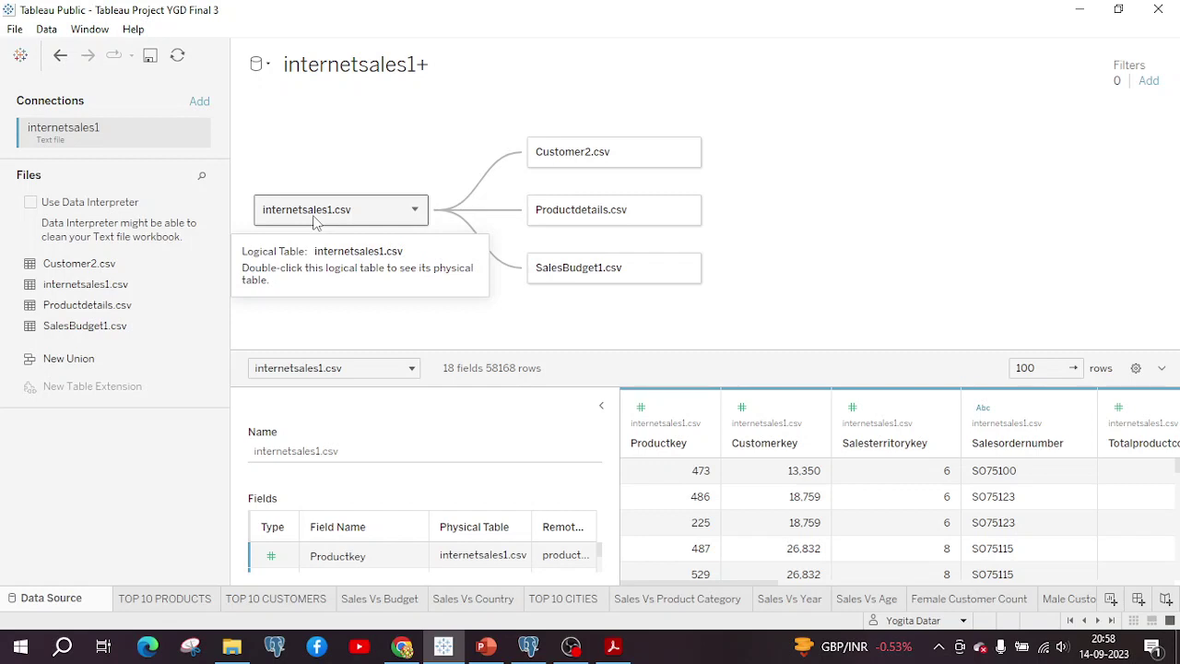
click(496, 170)
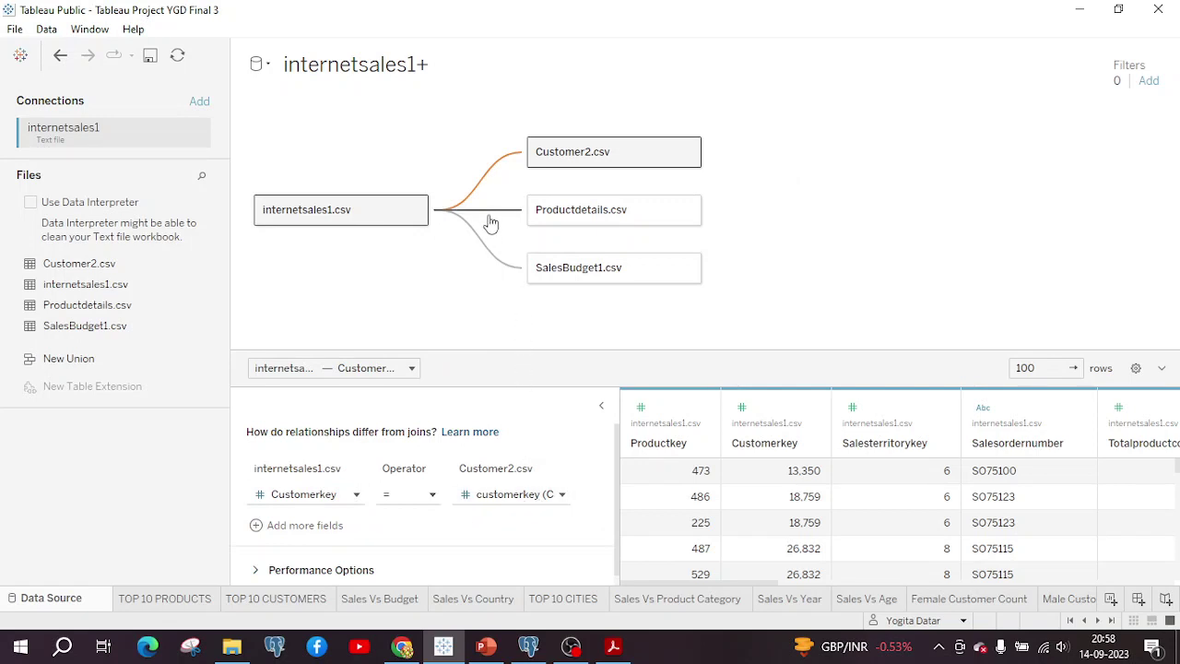
mouse_move(490, 220)
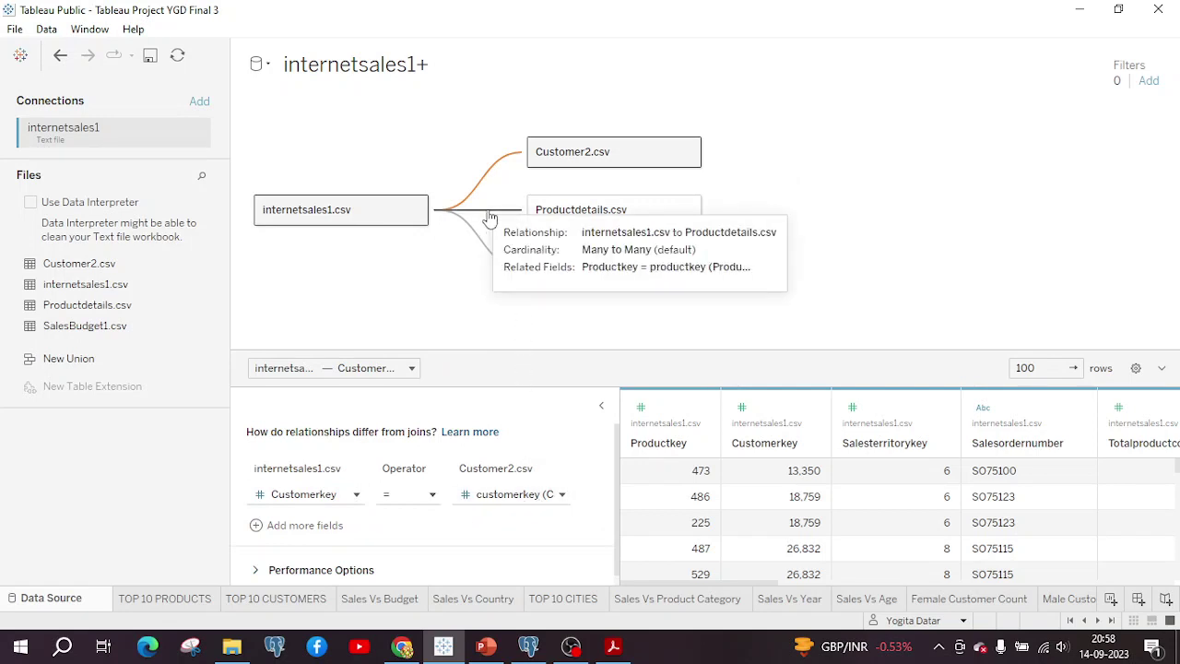
click(490, 217)
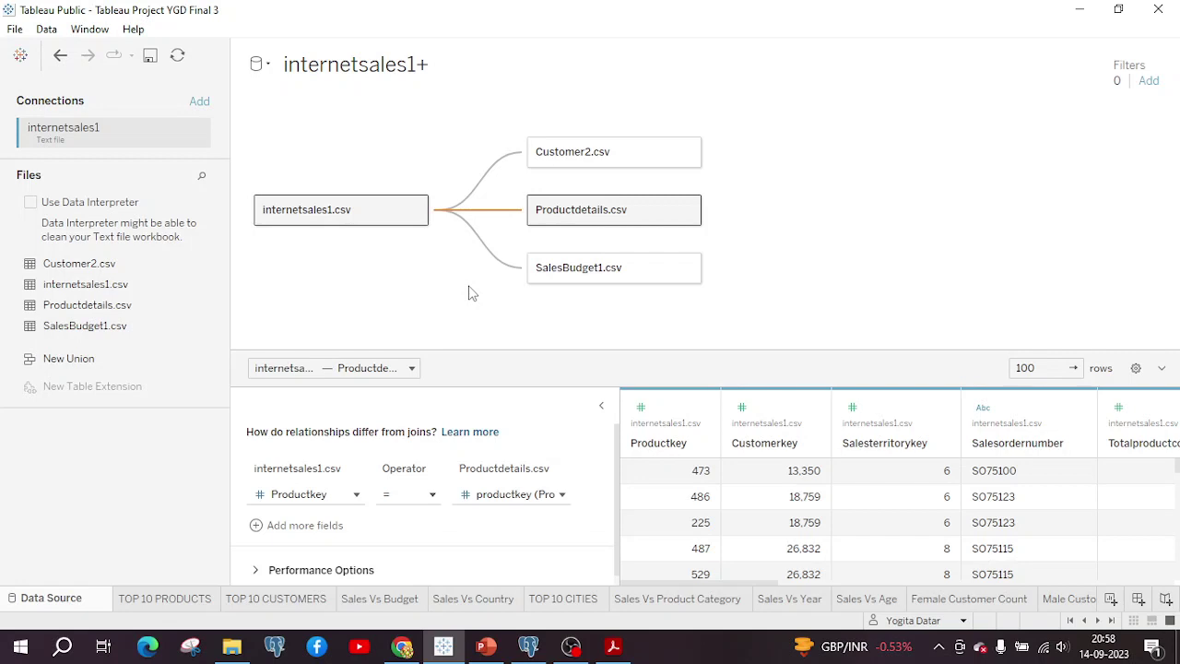
click(478, 247)
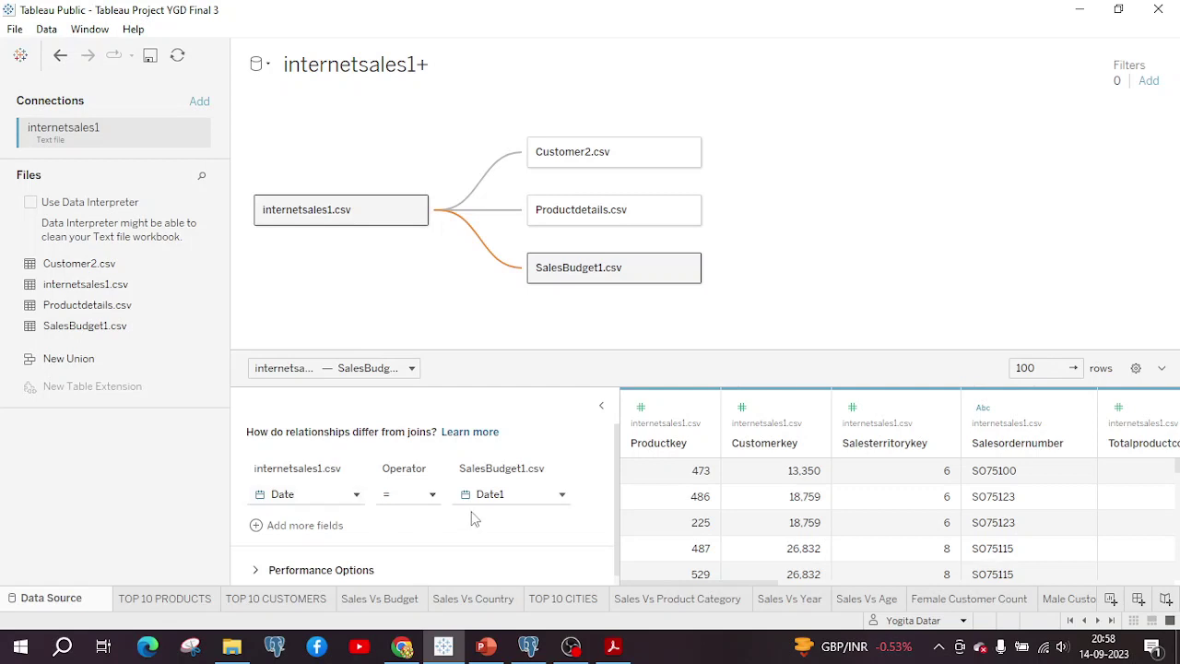
Remove the Customername filter from context in the TOP 10 CUSTOMERS worksheet.
click(185, 600)
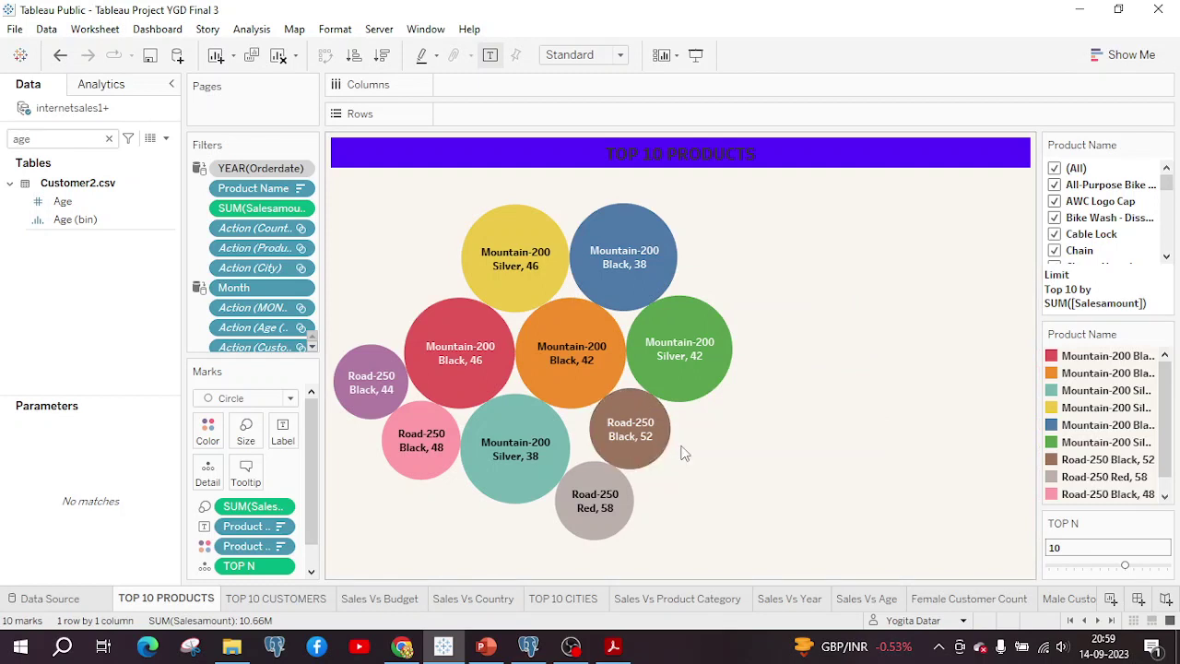
click(291, 600)
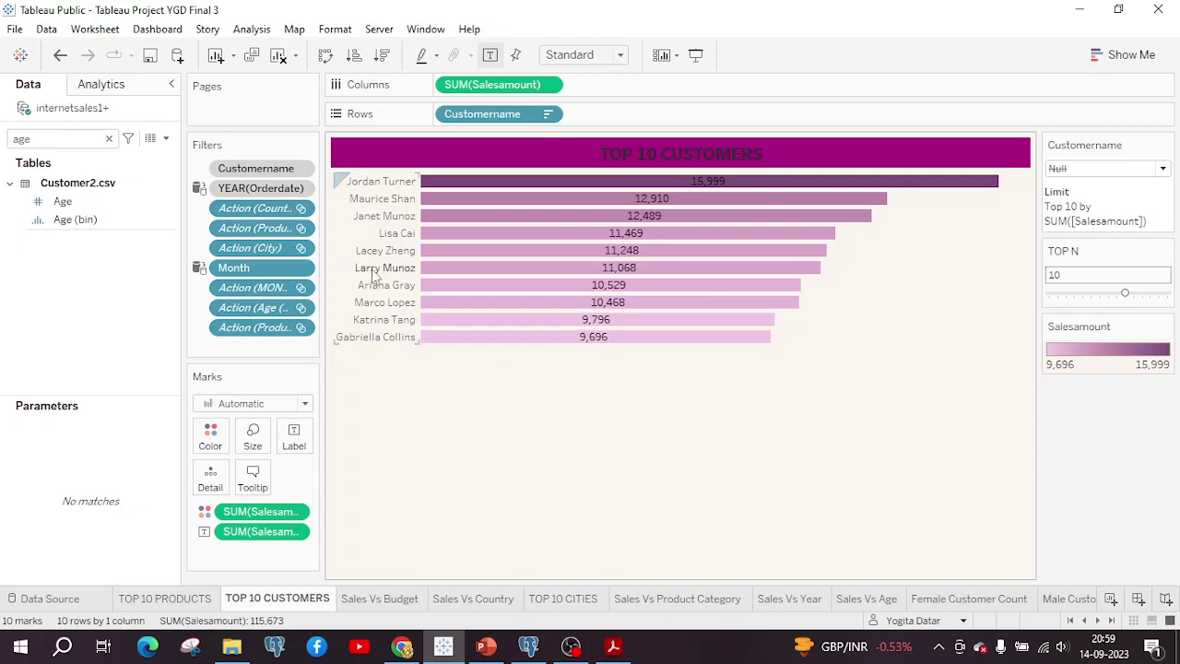
click(300, 170)
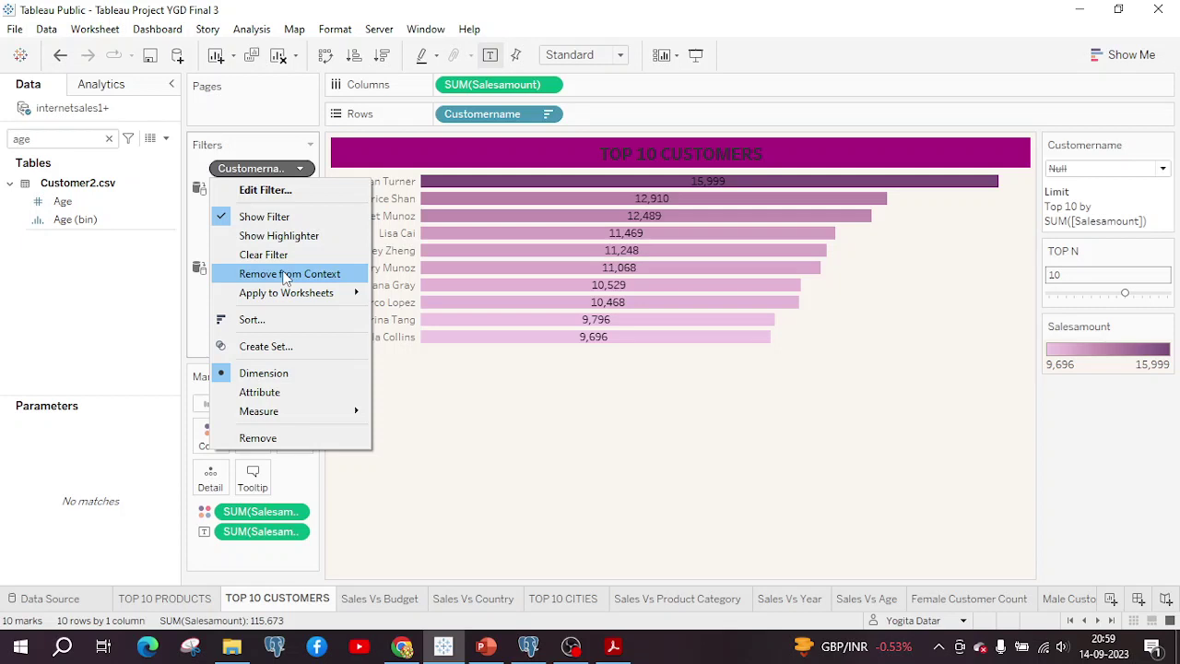
click(286, 275)
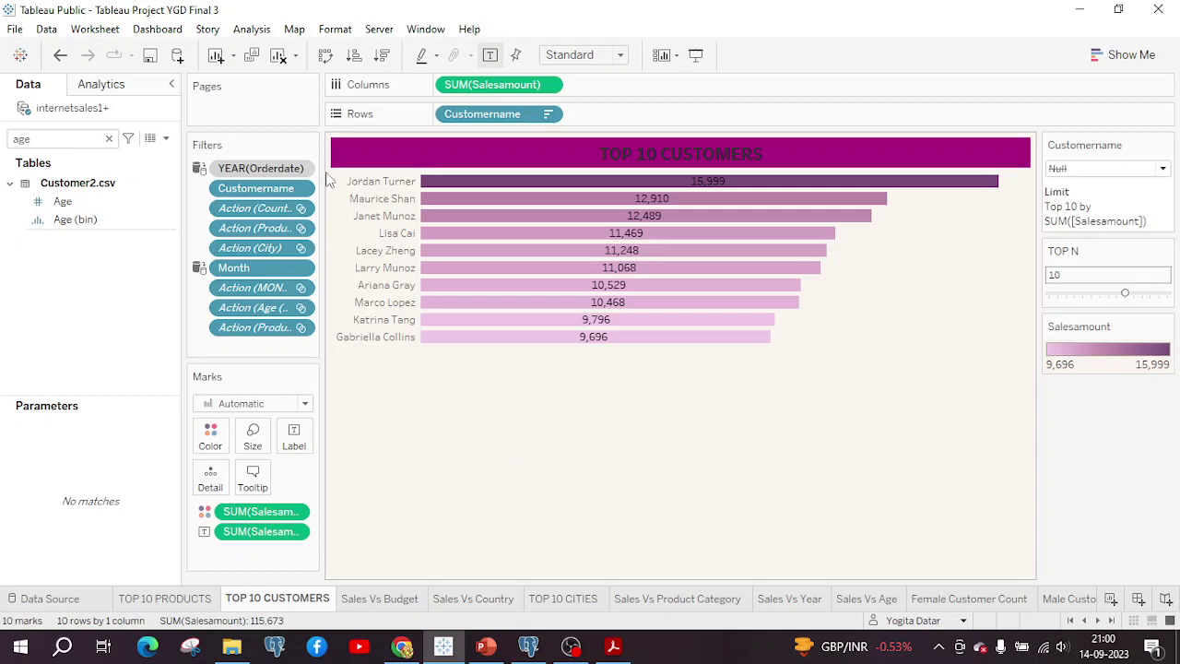
Show the YEAR(Orderdate) filter on the TOP 10 CUSTOMERS worksheet and limit it to 2021.
click(303, 169)
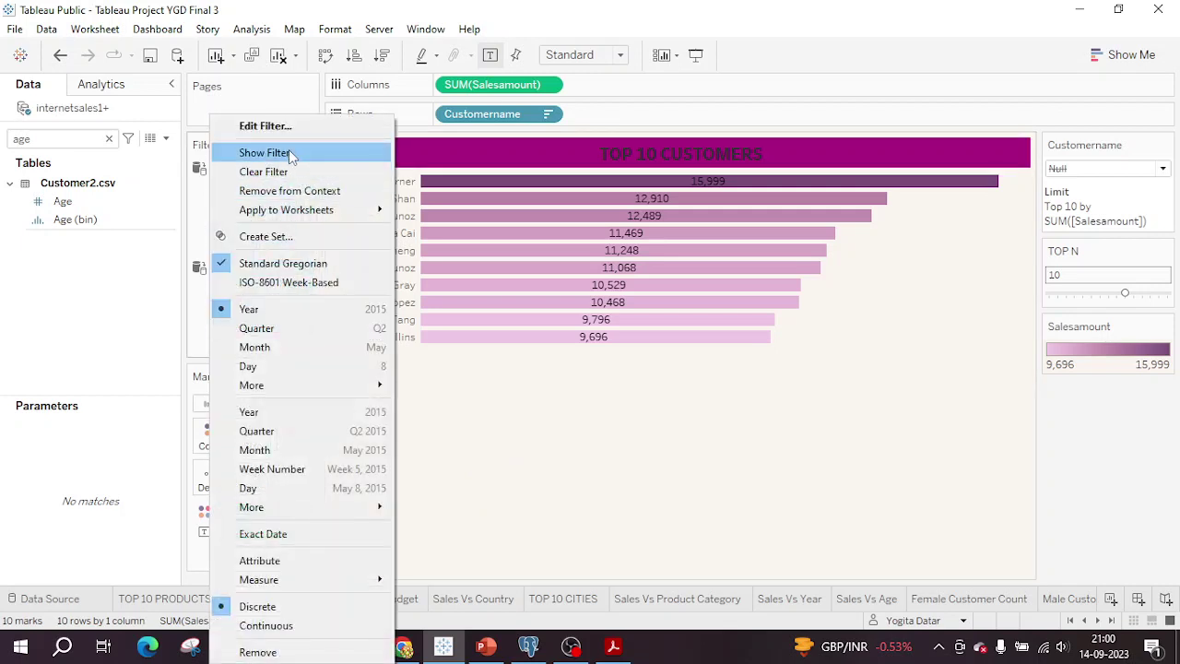
click(298, 151)
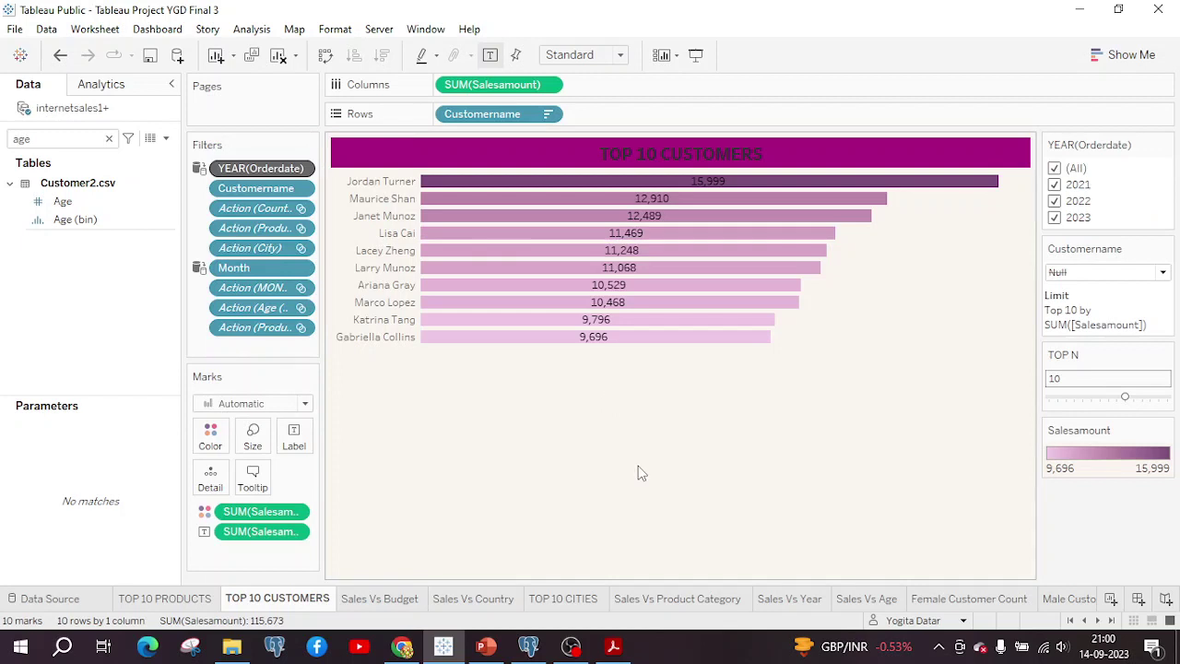
click(1055, 169)
click(1054, 184)
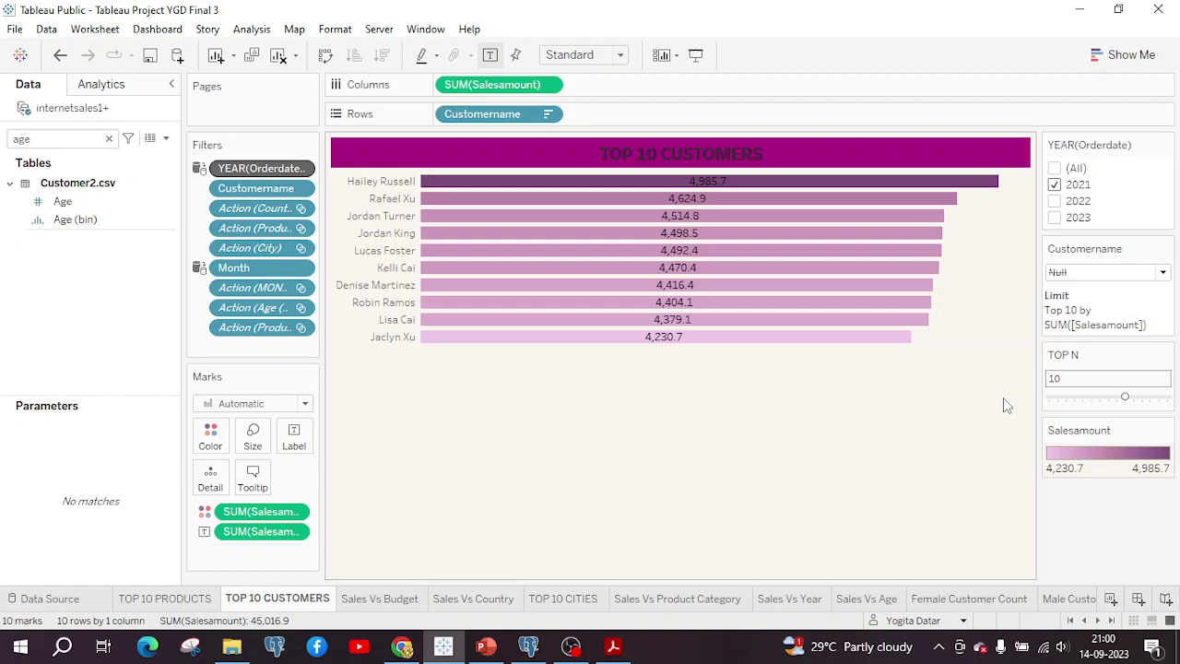
Set the TOP N parameter to 6 and include all years again in the TOP 10 CUSTOMERS worksheet.
click(1092, 398)
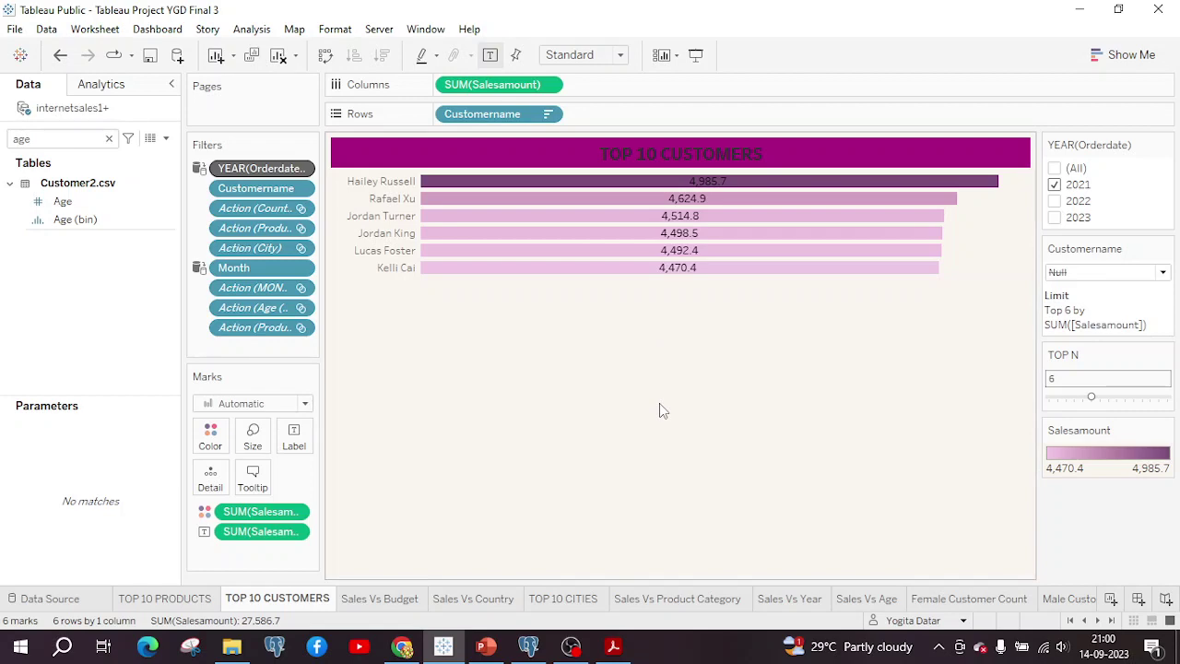
click(396, 600)
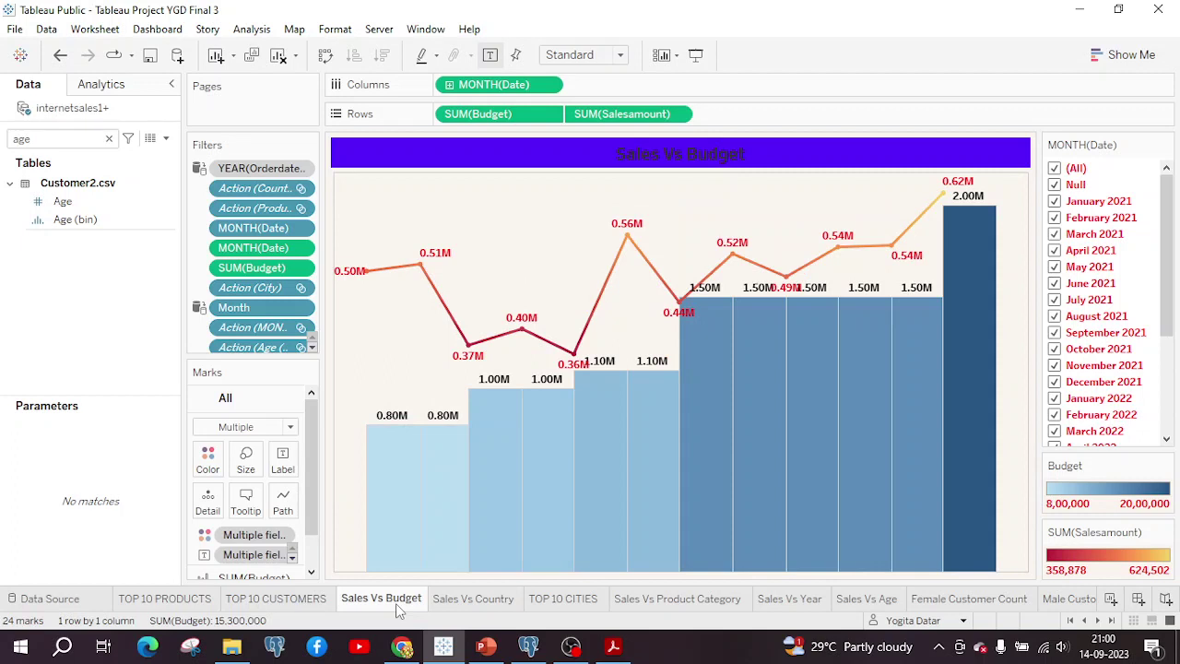
click(284, 600)
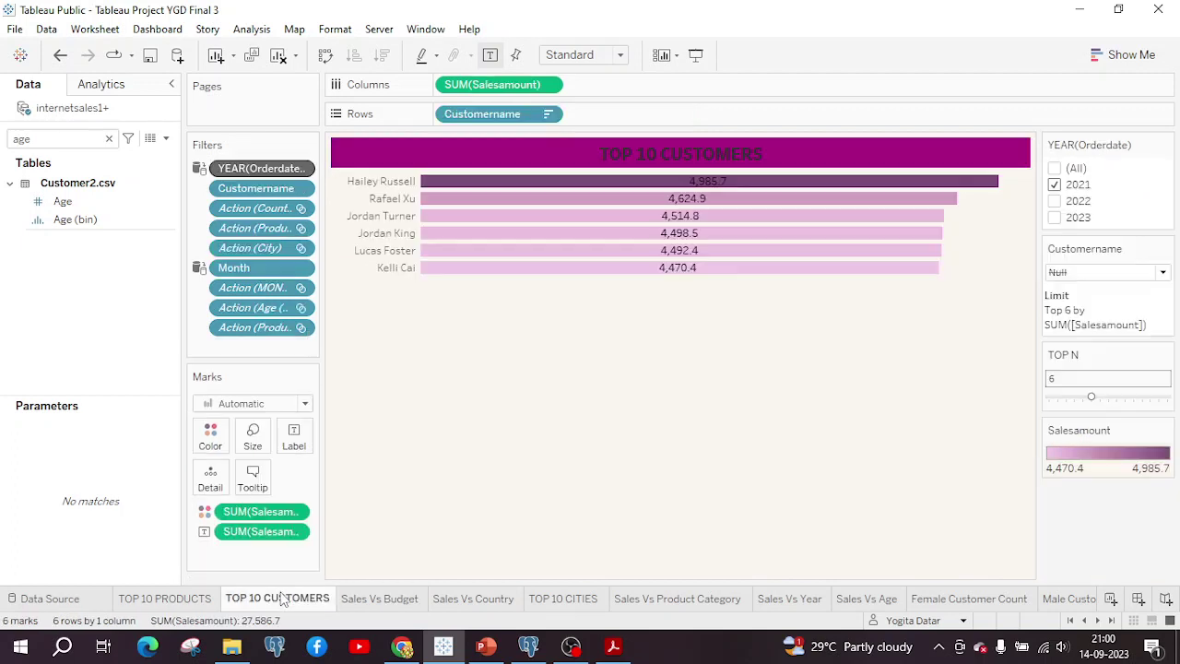
click(1057, 169)
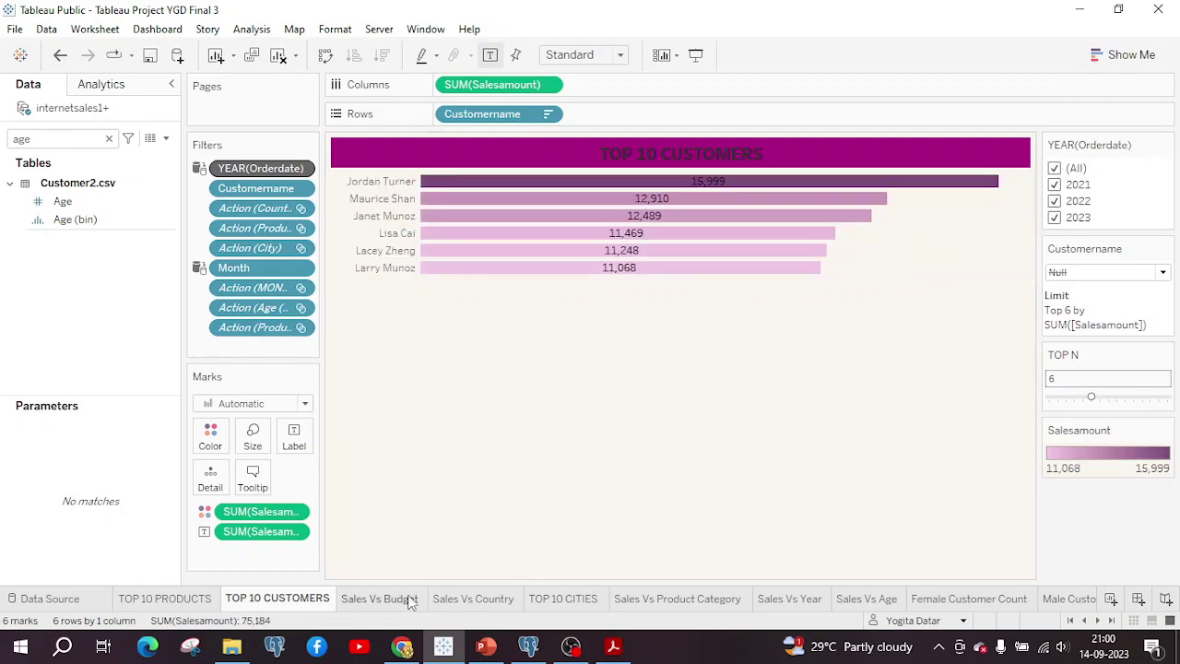
Examine the monthly budget bars and sales line in Sales Vs Budget, and view the Sales Vs Country map.
click(412, 601)
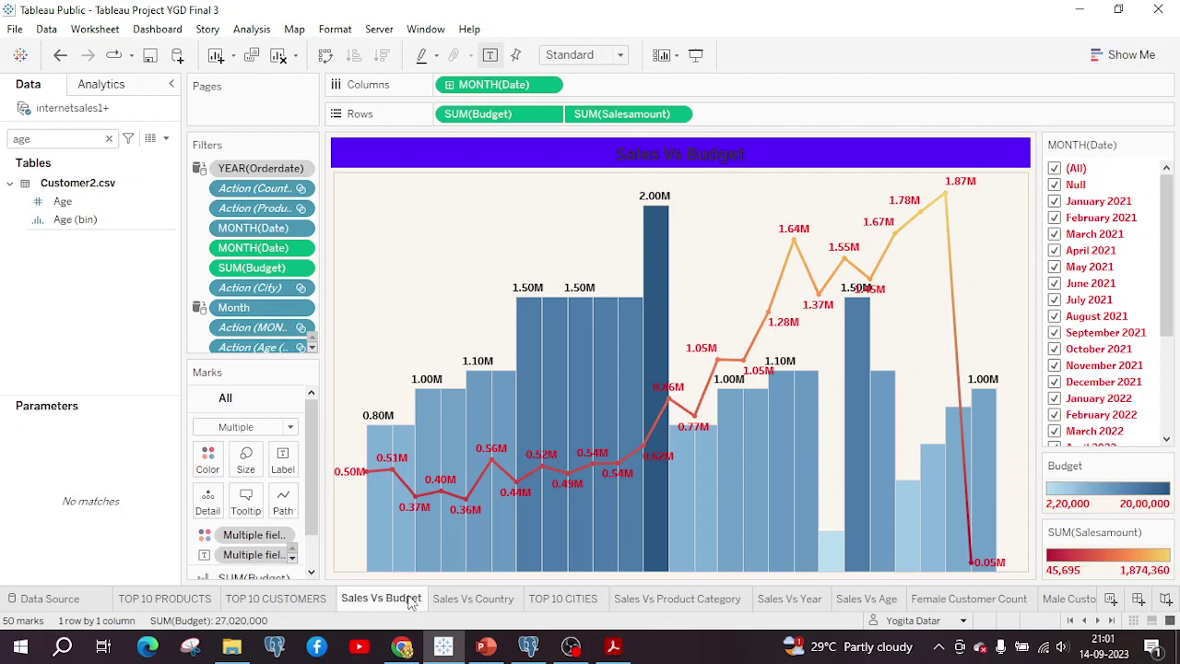
mouse_move(789, 261)
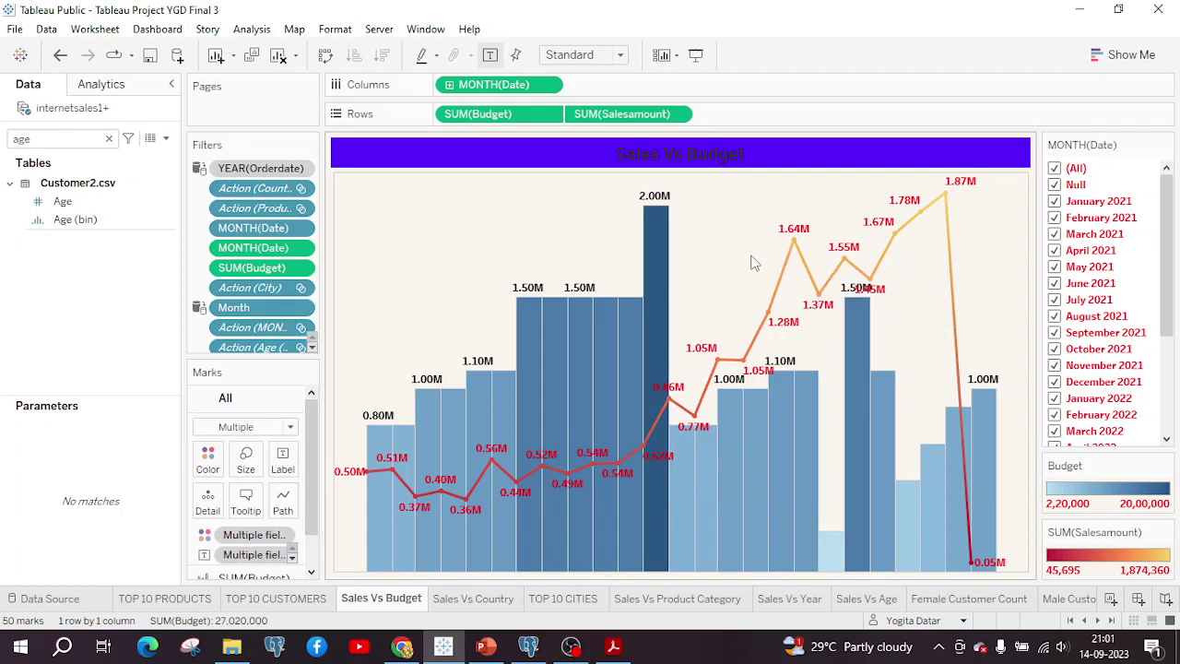
mouse_move(366, 478)
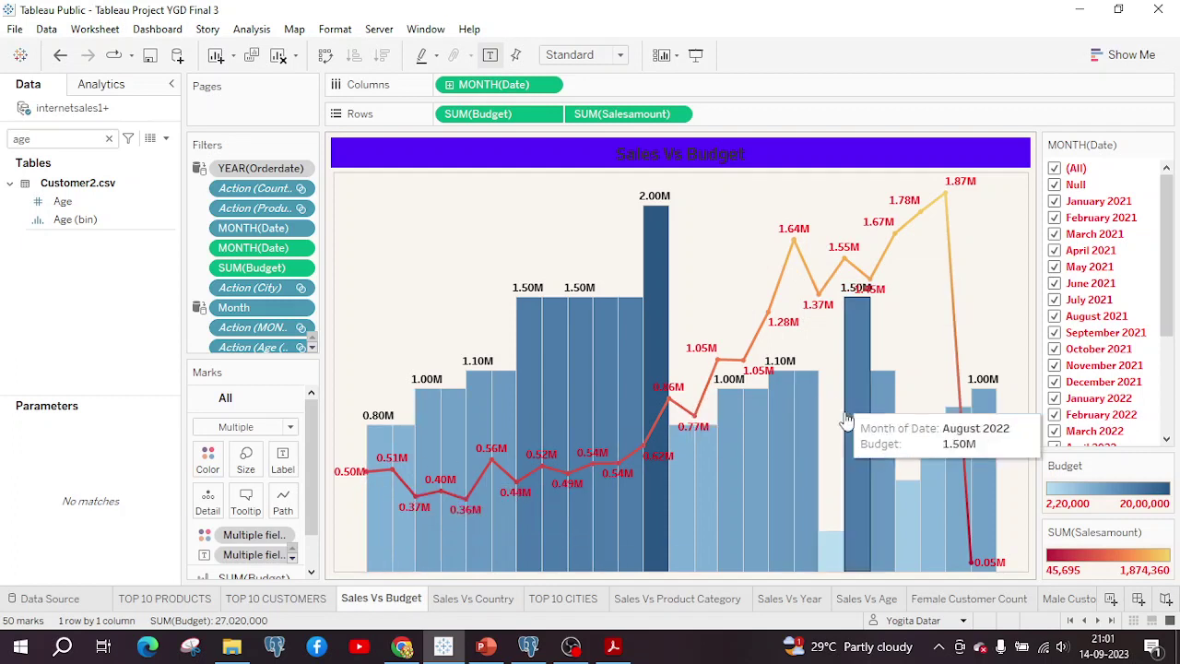
mouse_move(992, 563)
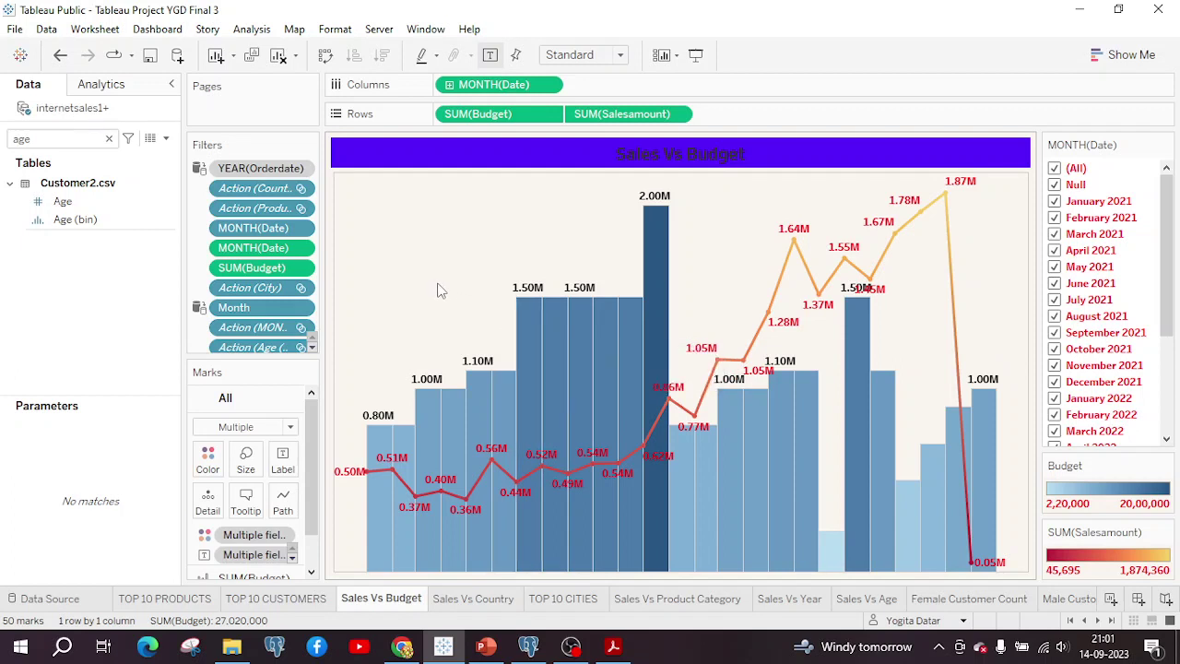
click(448, 600)
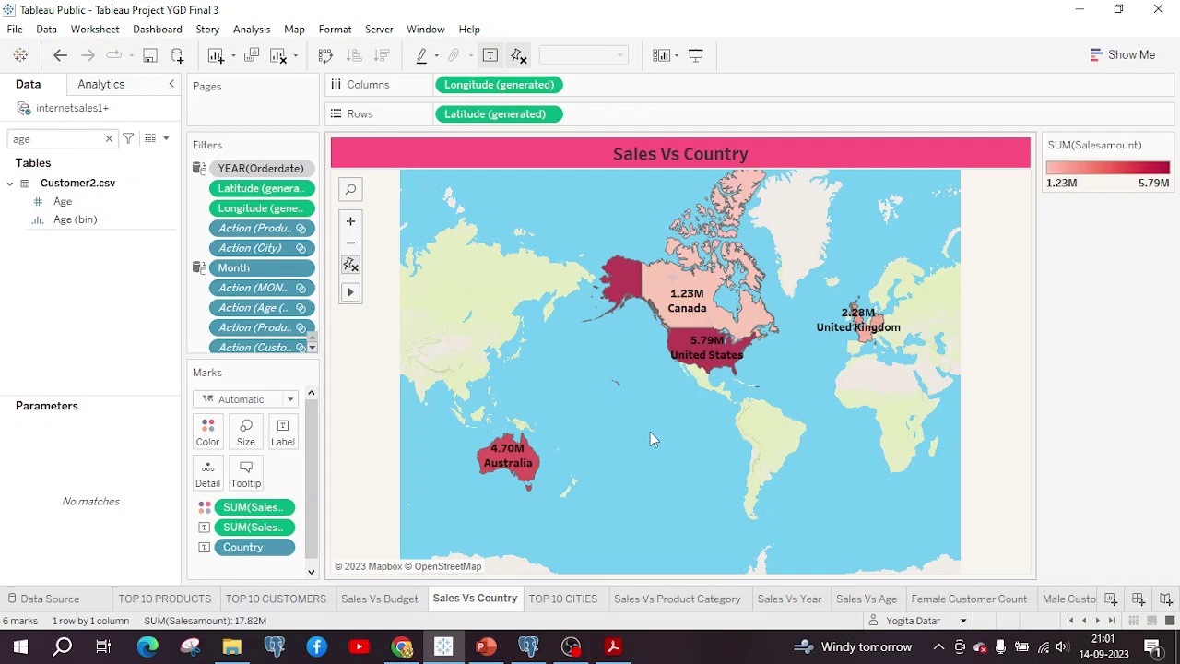
Display the TOP N parameter as a slider on the TOP 10 CITIES worksheet and set it to 10.
click(561, 600)
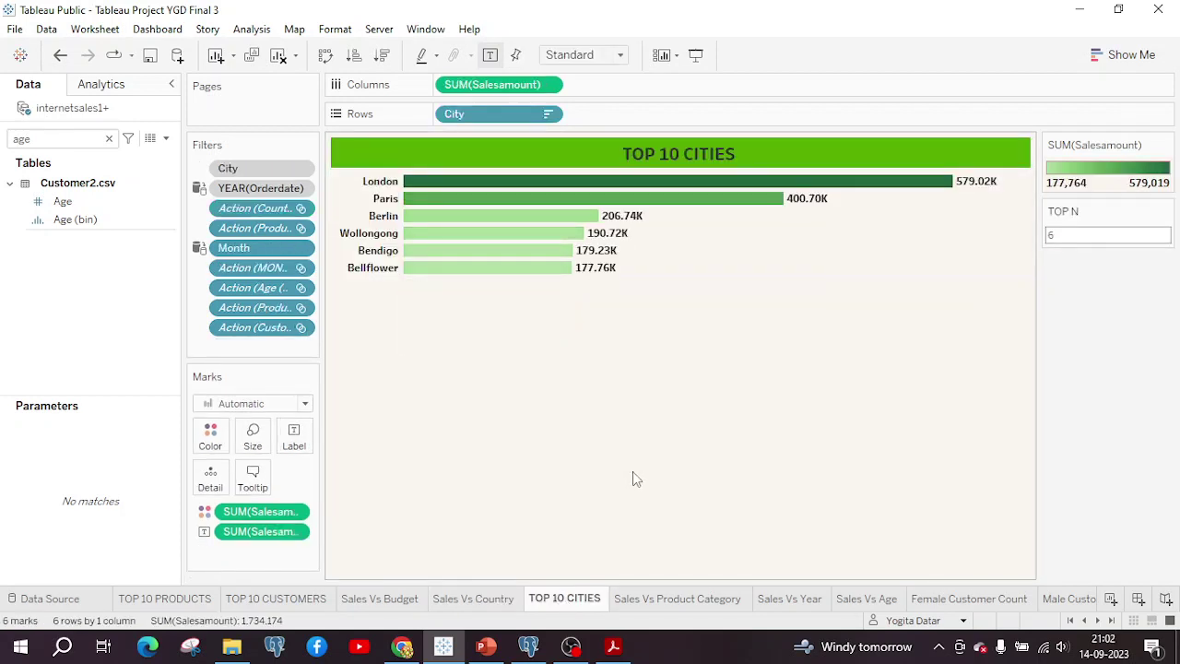
click(1165, 211)
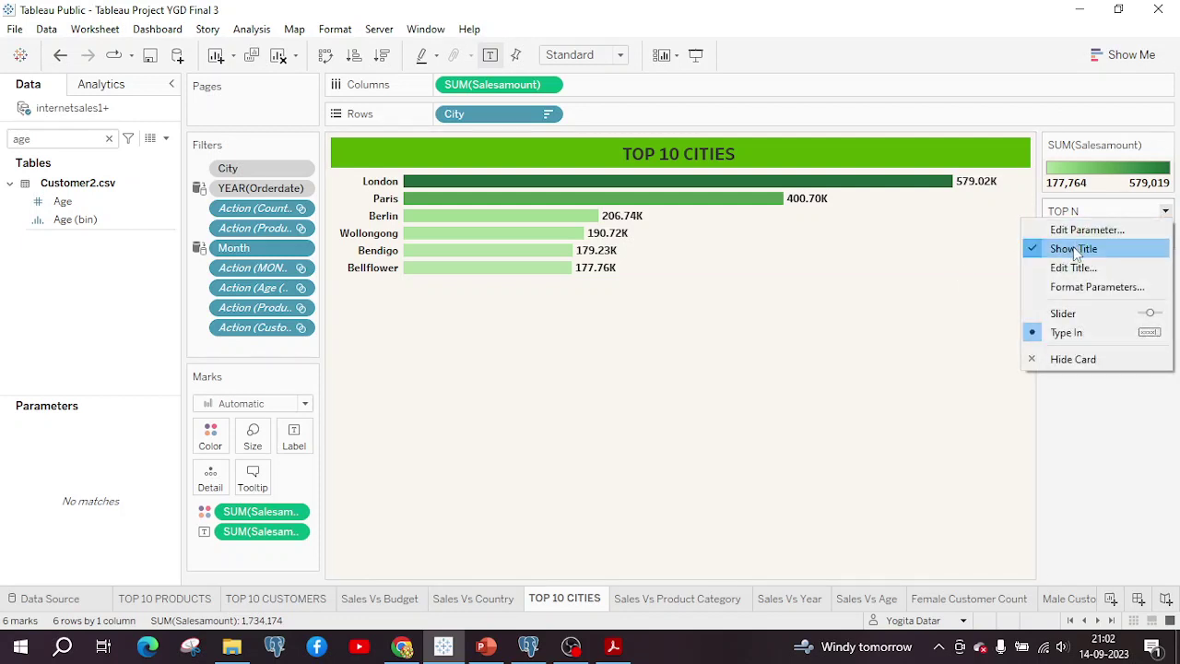
click(1072, 314)
drag(1094, 255, 1125, 254)
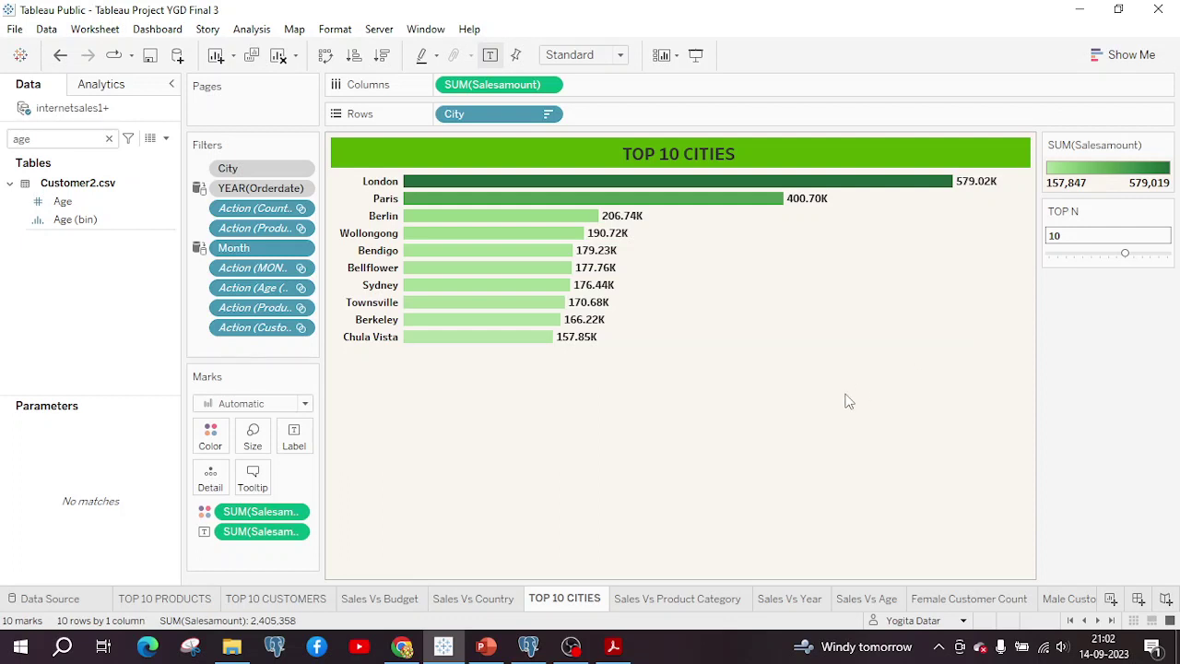
Inspect the Clothing and Bikes details of the donut chart in the Sales Vs Product Category worksheet.
click(657, 598)
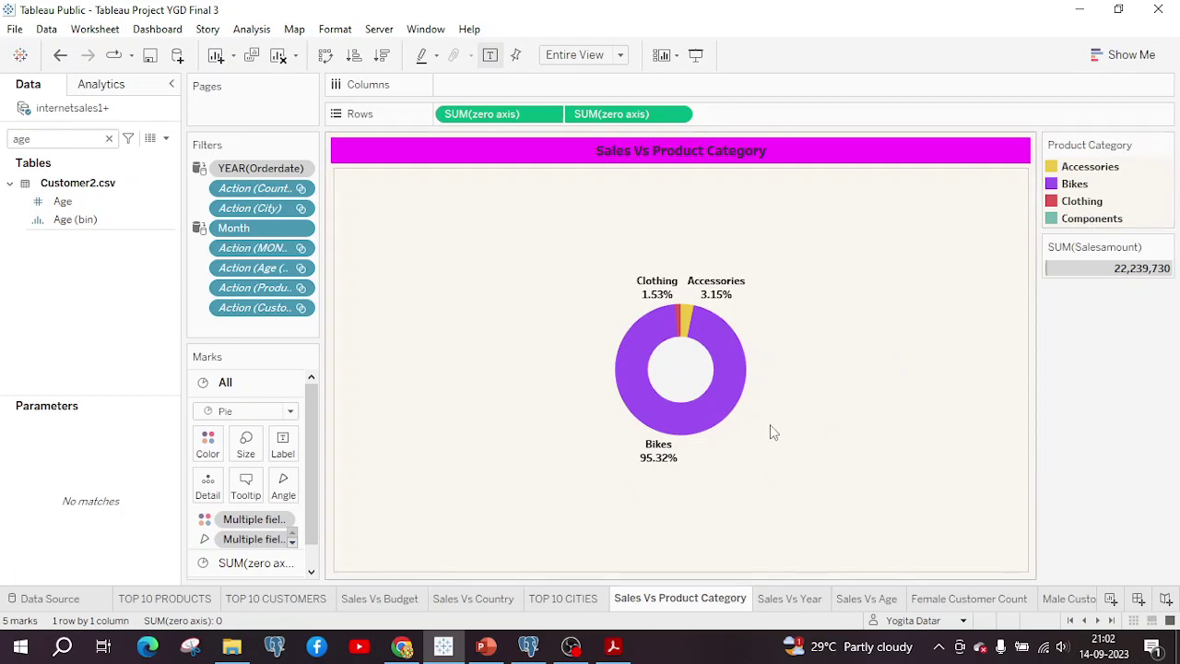
mouse_move(659, 292)
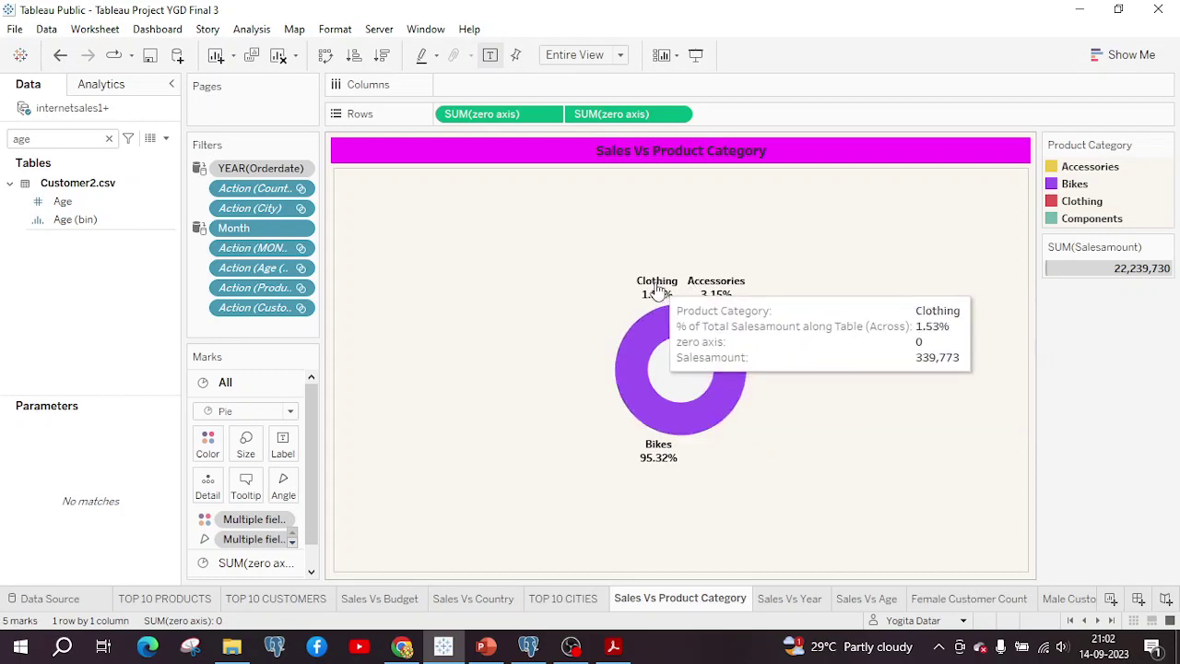
mouse_move(674, 458)
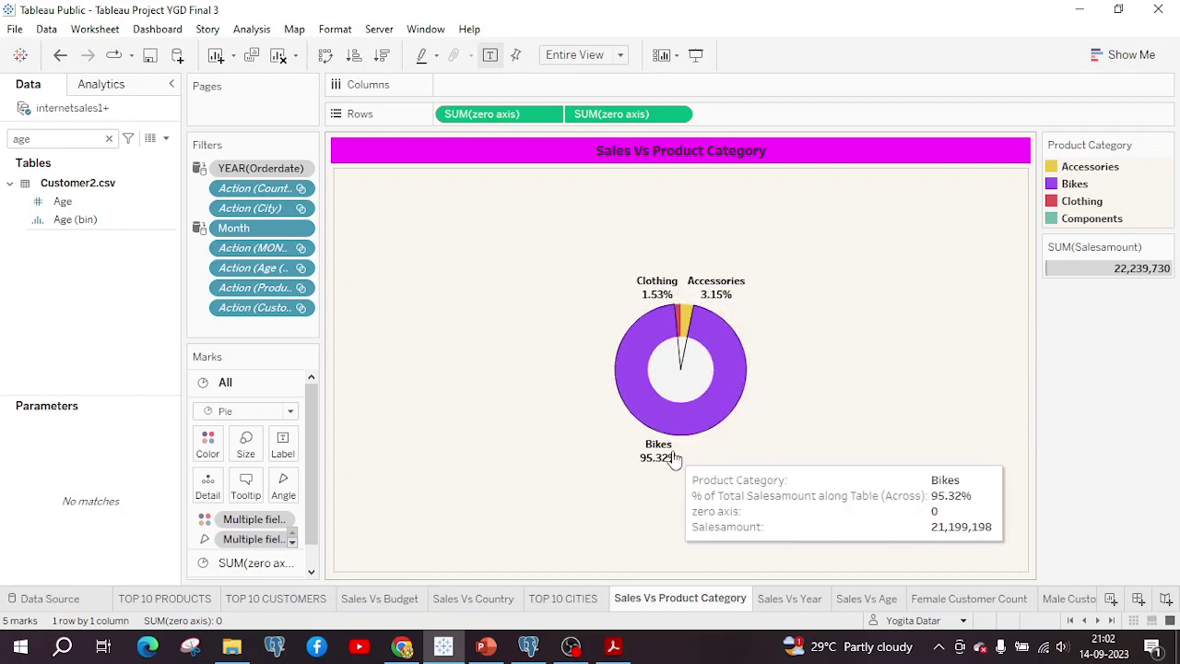
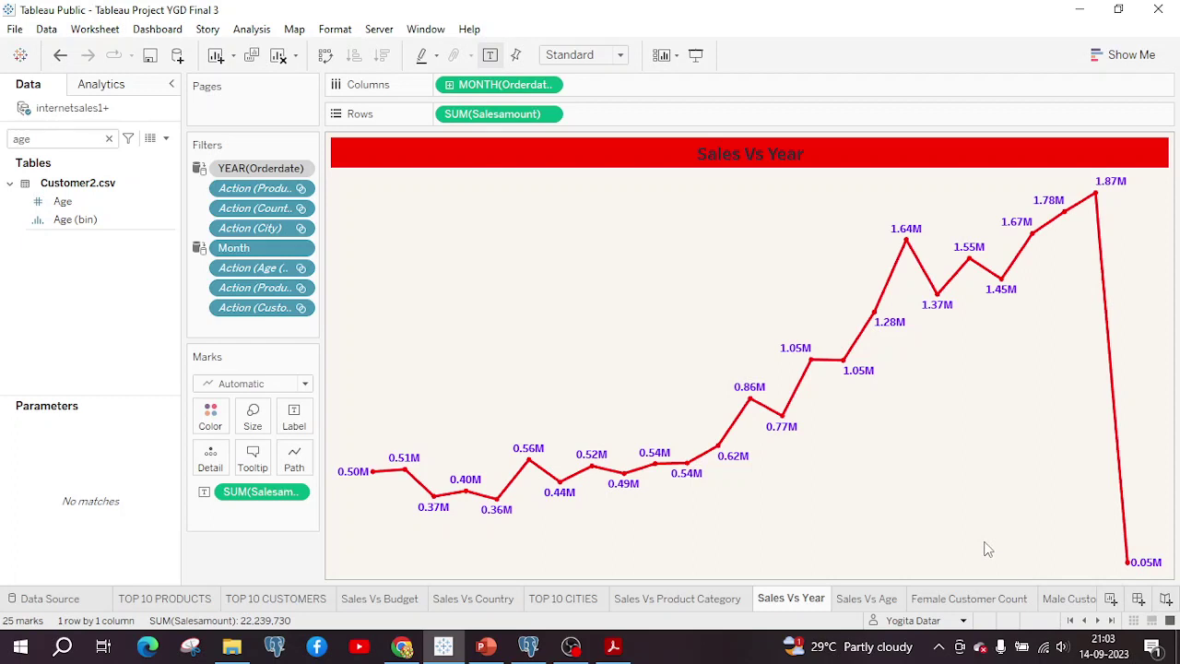
Check the bin size and value range of the Age (bin) field used in the Sales Vs Age worksheet.
click(867, 598)
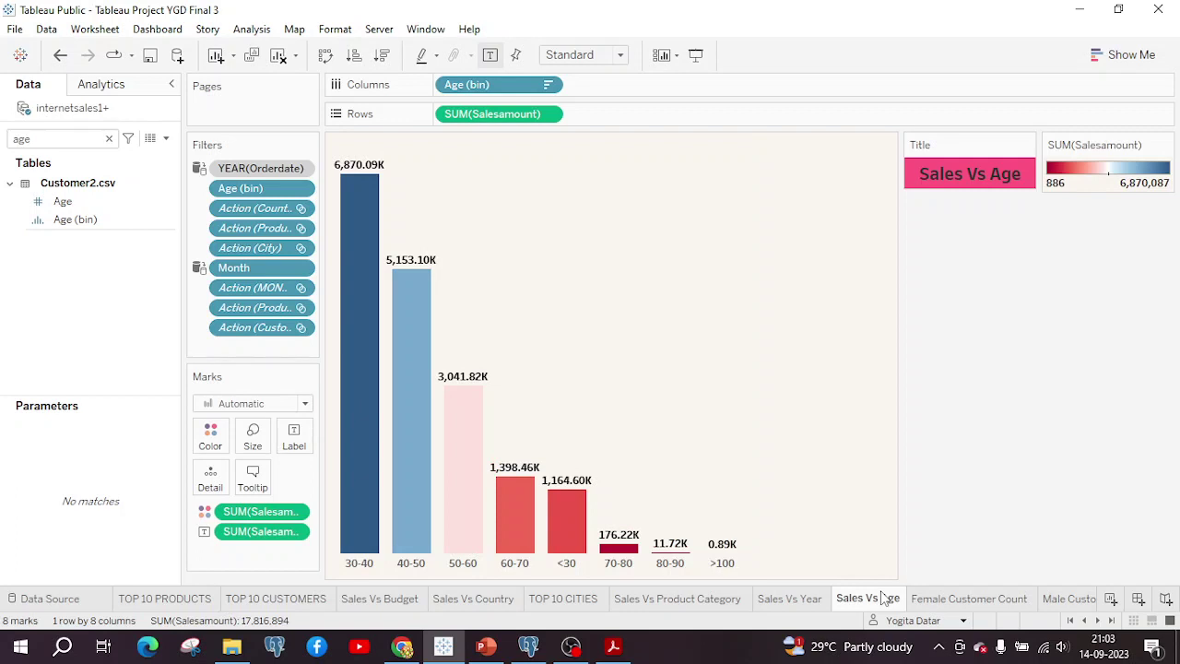
click(163, 226)
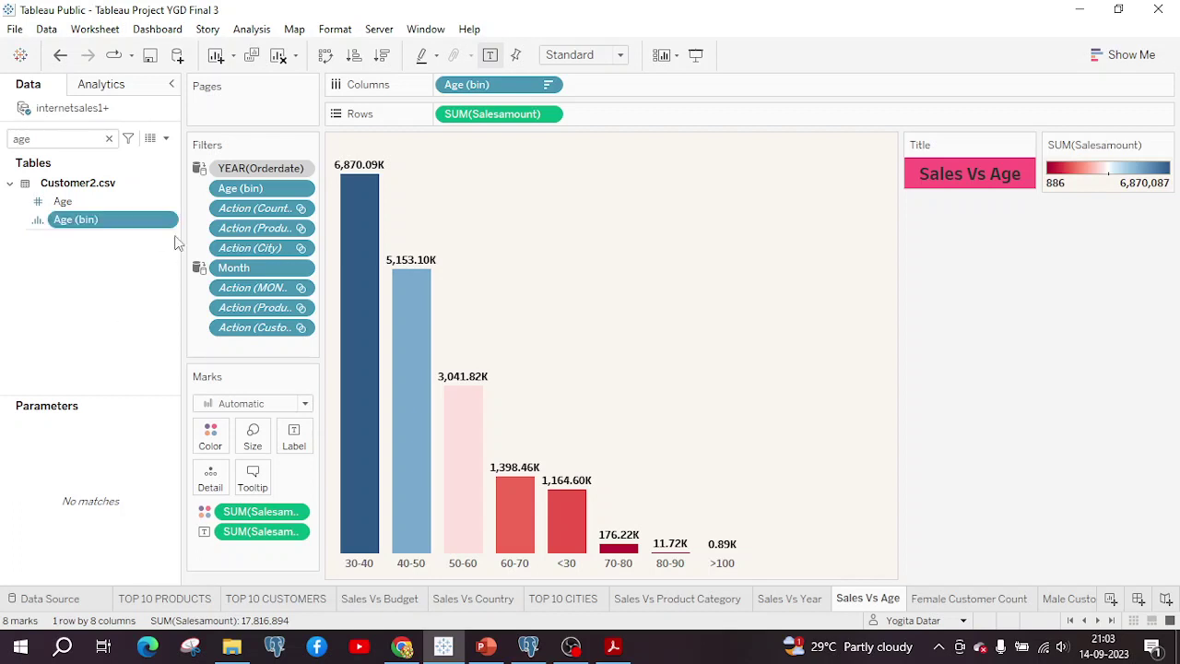
right_click(169, 220)
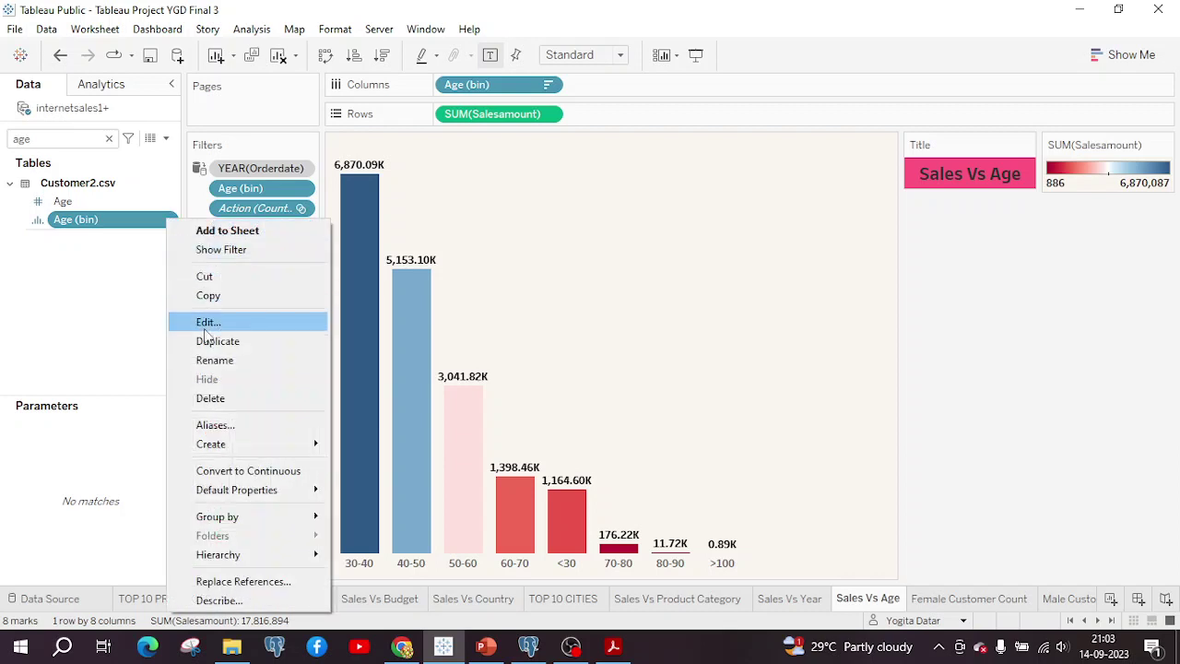
click(205, 327)
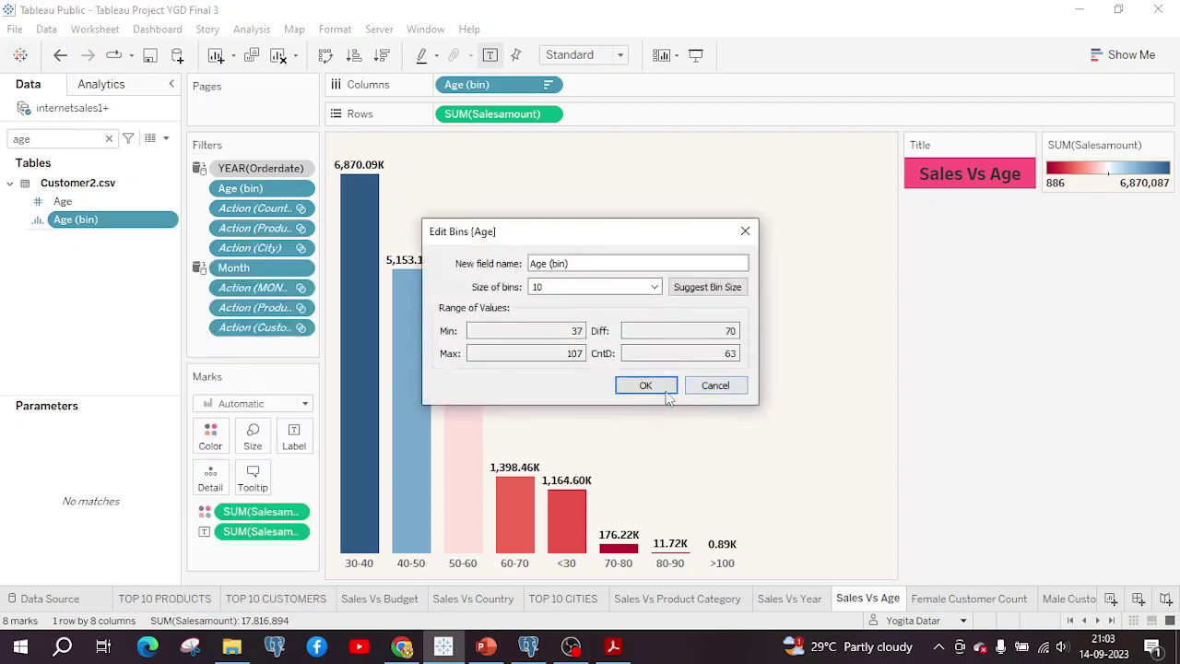
click(659, 387)
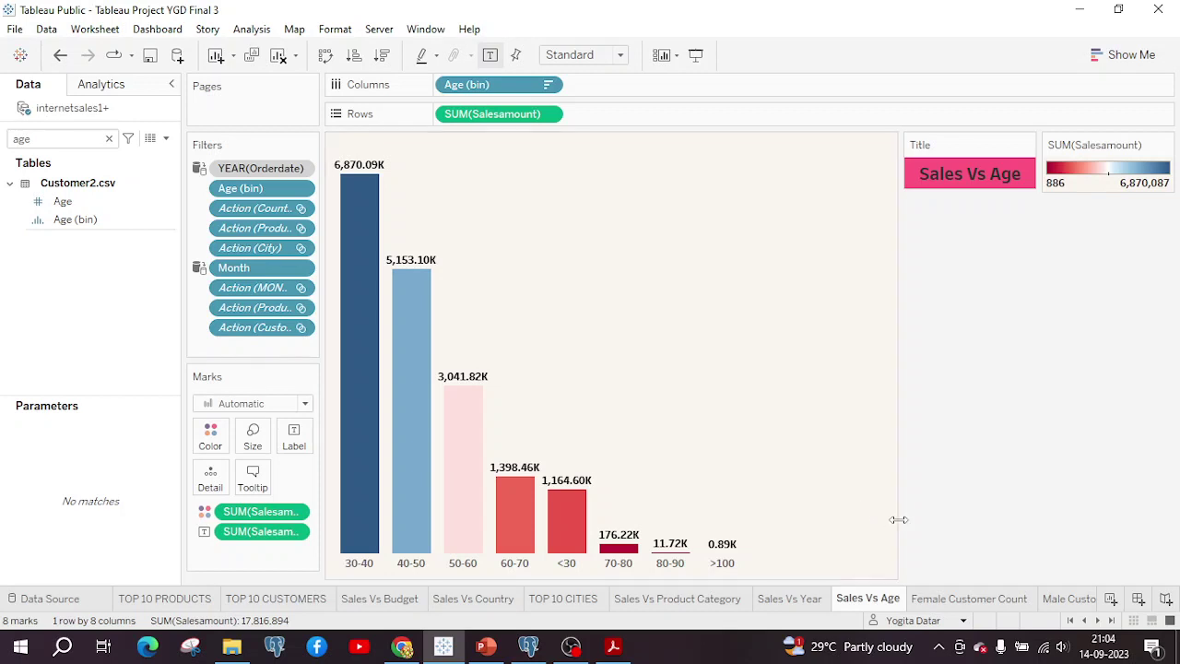
View the Female Customer Count, Male Customer Count and Total Sales Amount worksheets.
click(946, 598)
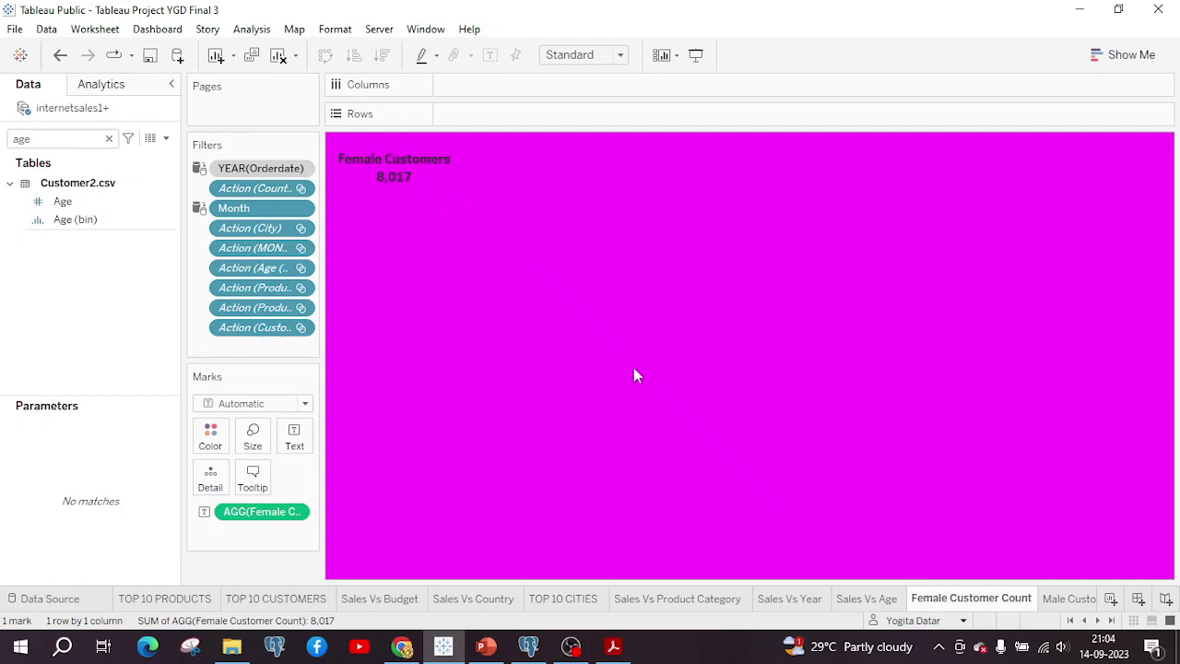
mouse_move(1061, 593)
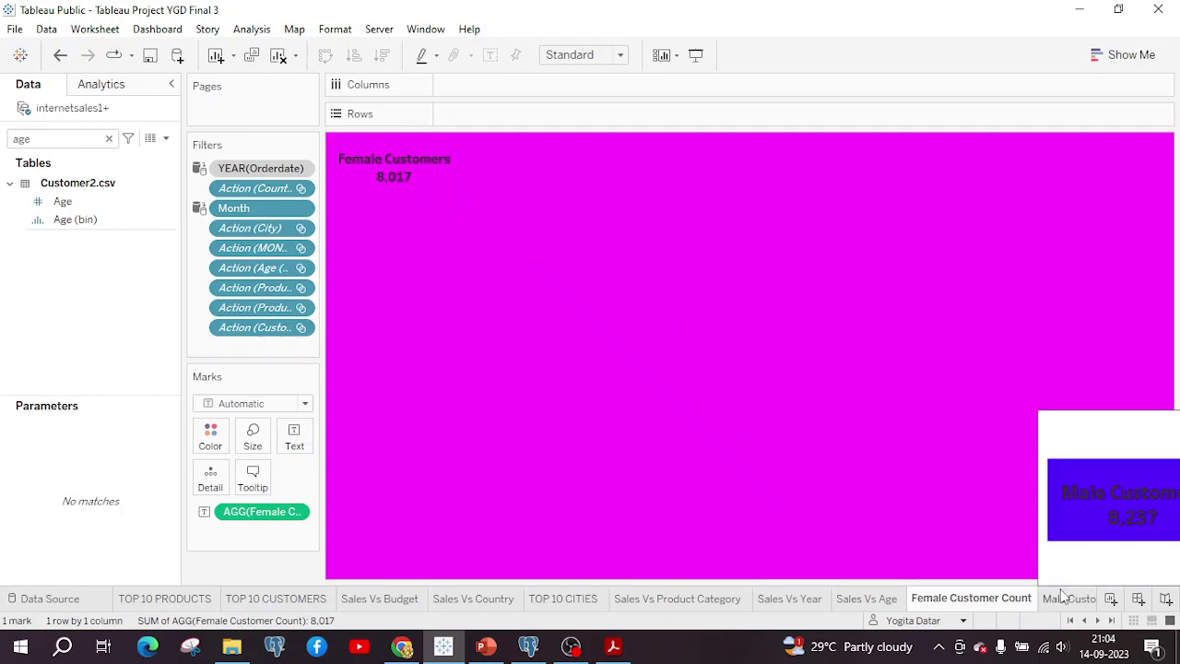
click(1065, 598)
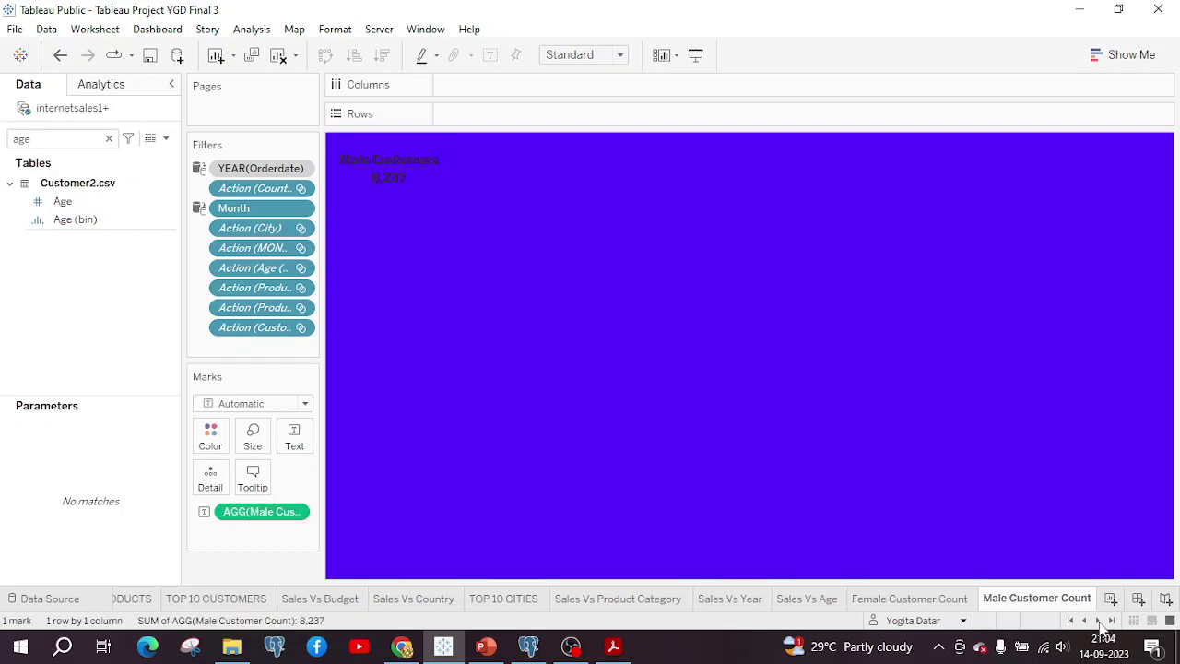
click(1098, 622)
click(1073, 599)
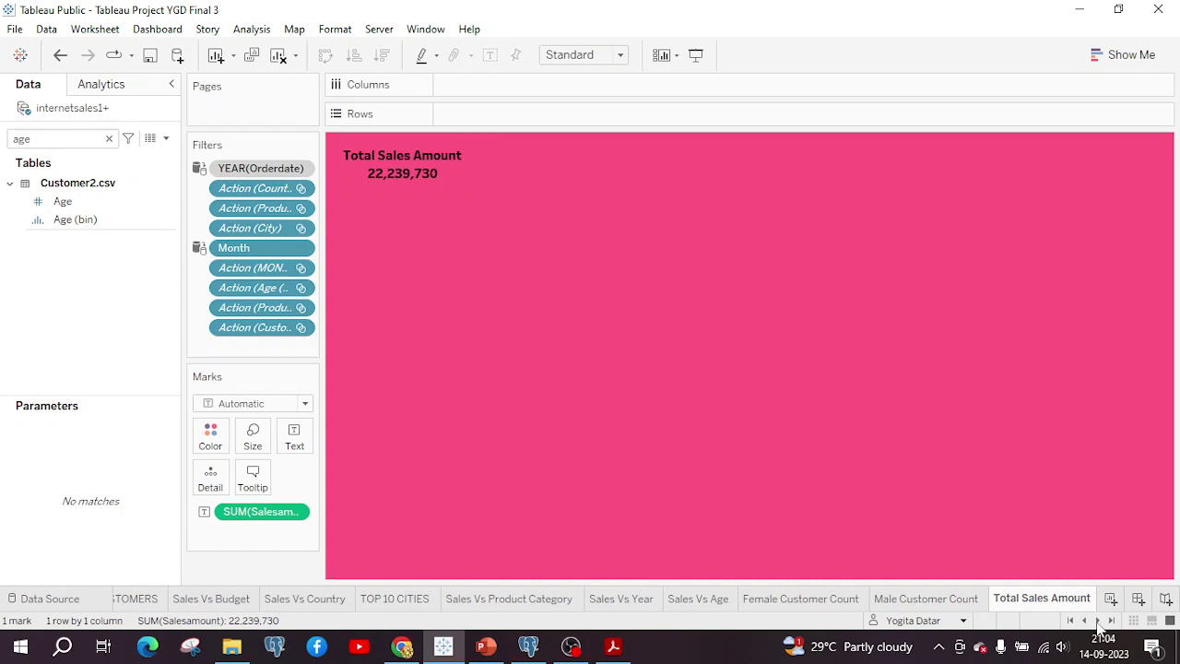
View the Female Sales and Male Sales worksheets.
click(1098, 621)
click(1079, 600)
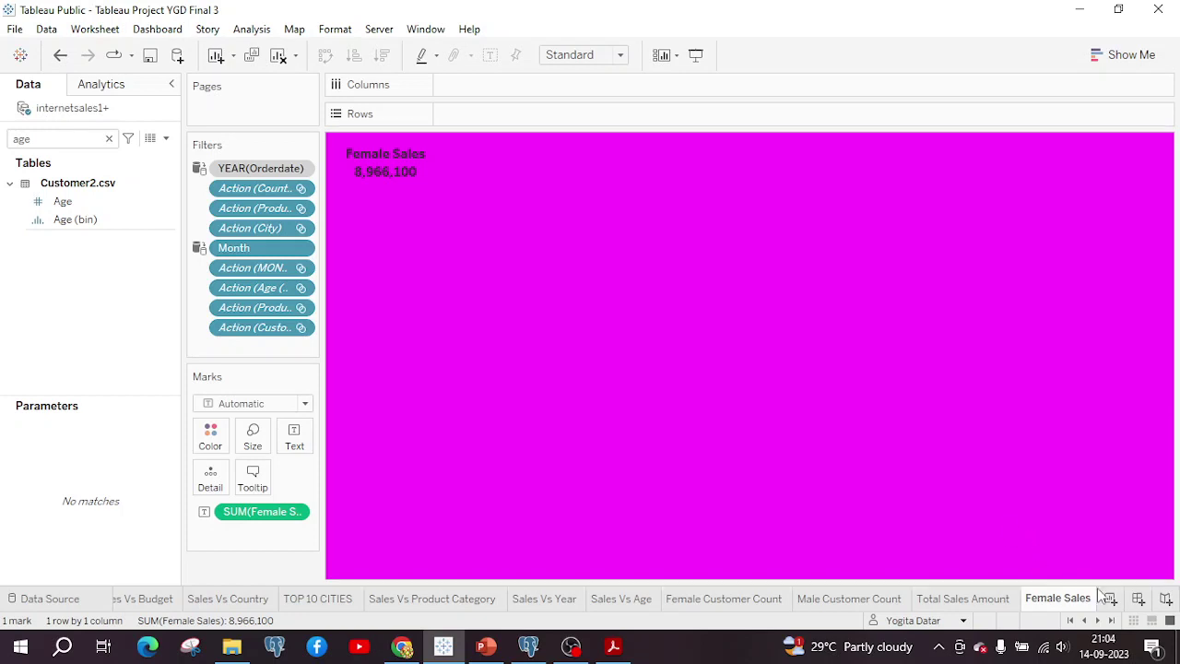
click(1097, 622)
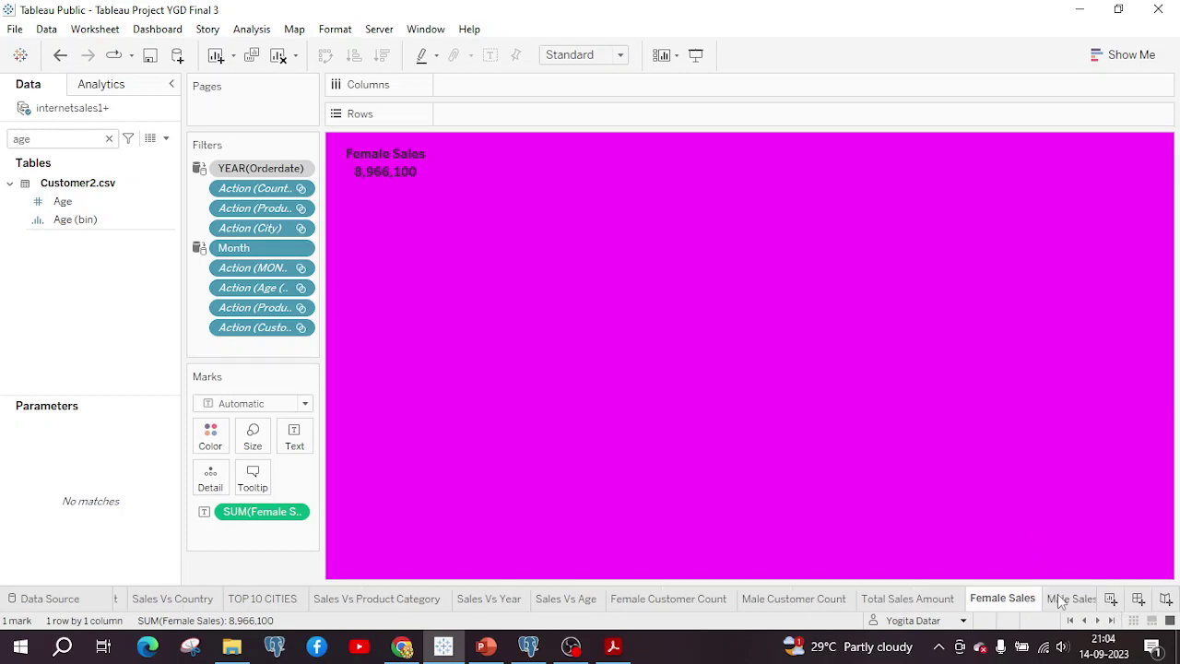
click(1062, 599)
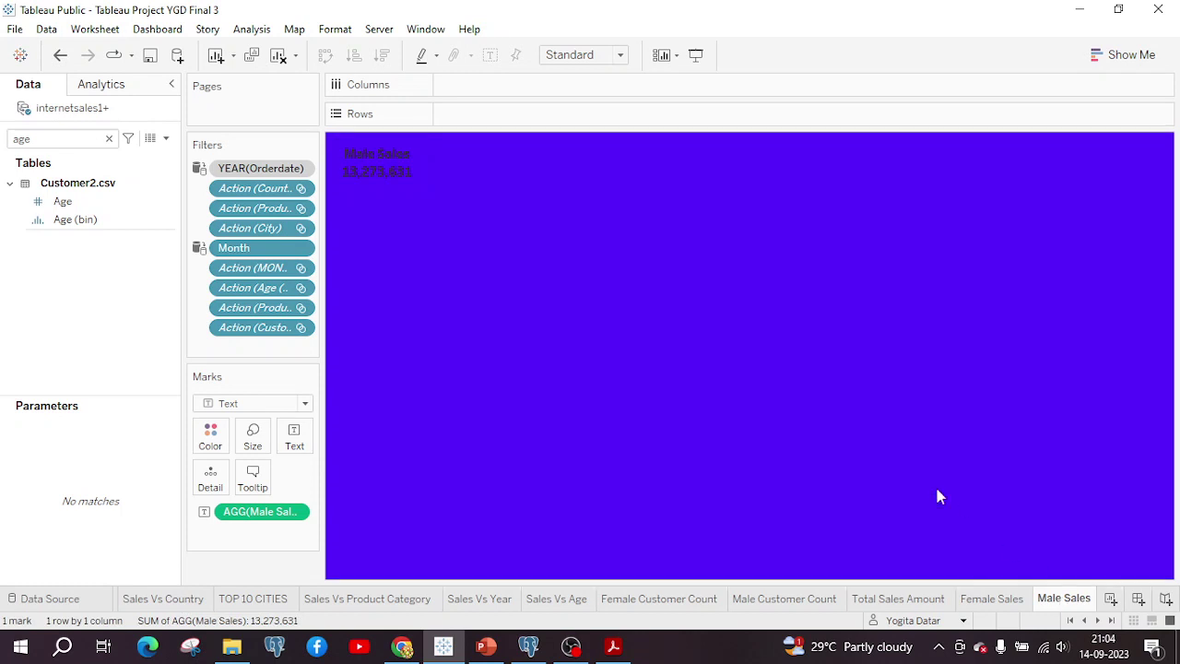
Open the BIKE HAVEN PROJECT dashboard and show it in presentation mode.
click(1097, 622)
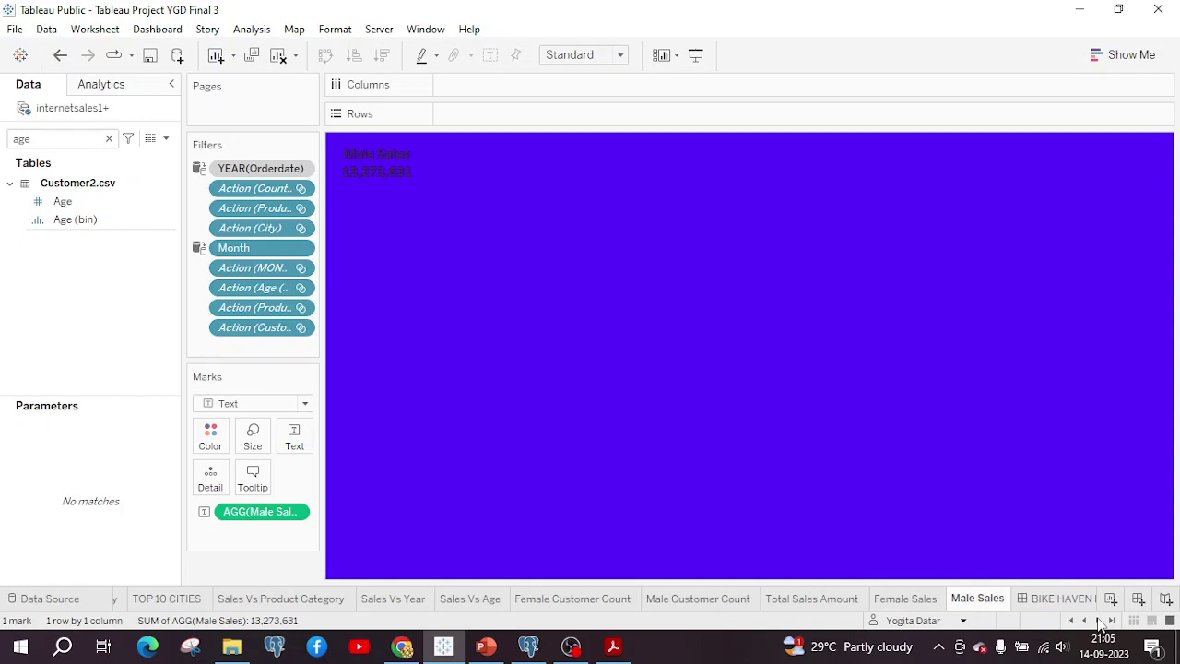
click(1098, 621)
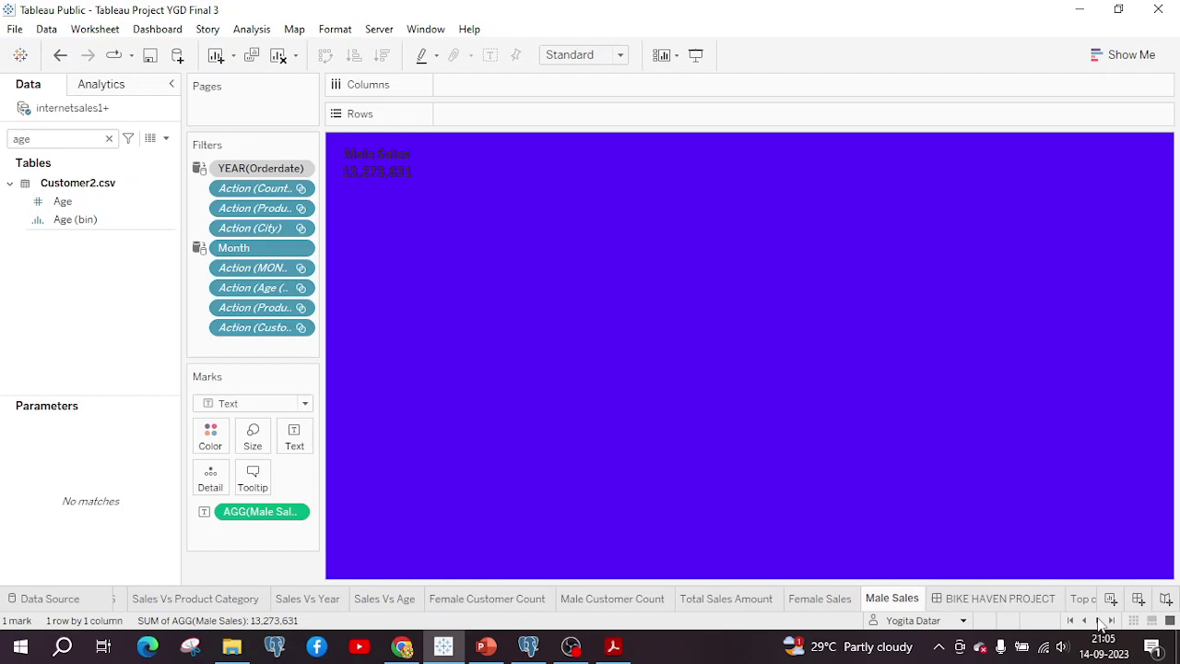
click(979, 601)
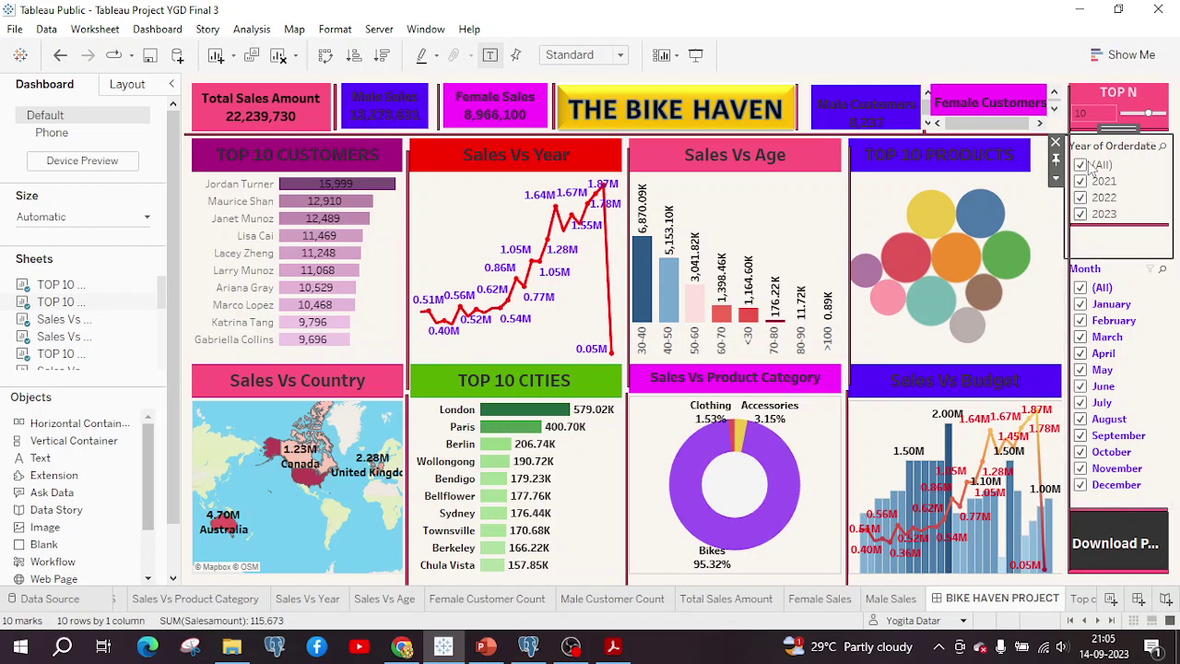
click(696, 57)
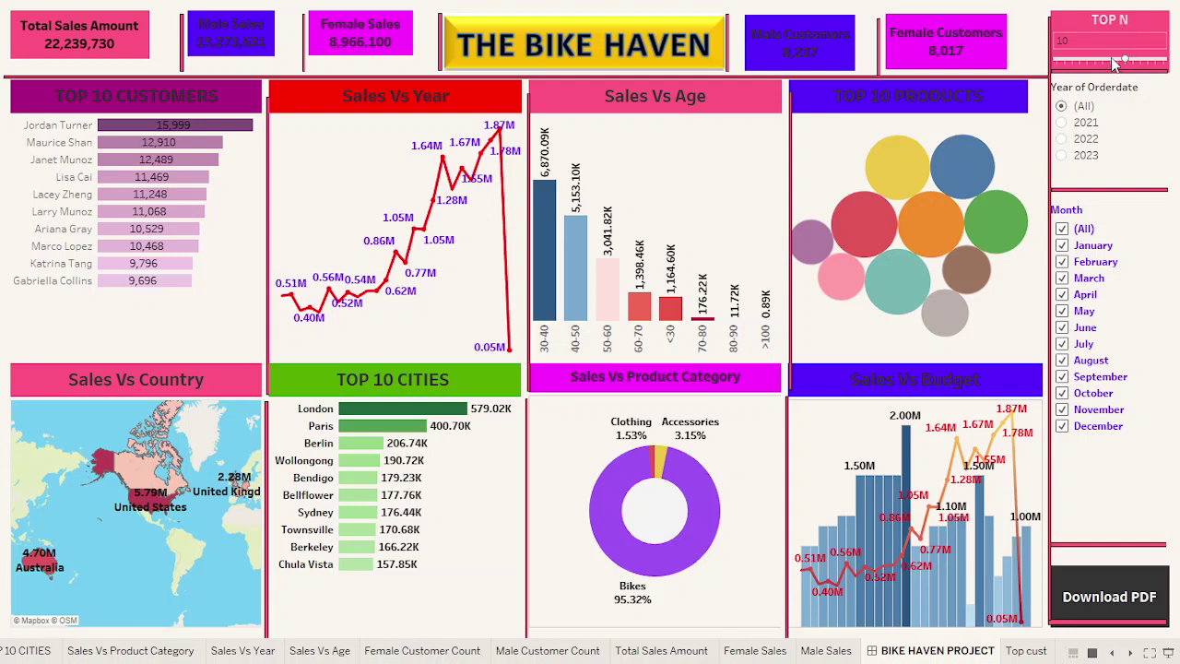
Reduce the TOP N parameter to 8 to view the shorter top-customer, product and city rankings, and restore it to 10.
click(1113, 60)
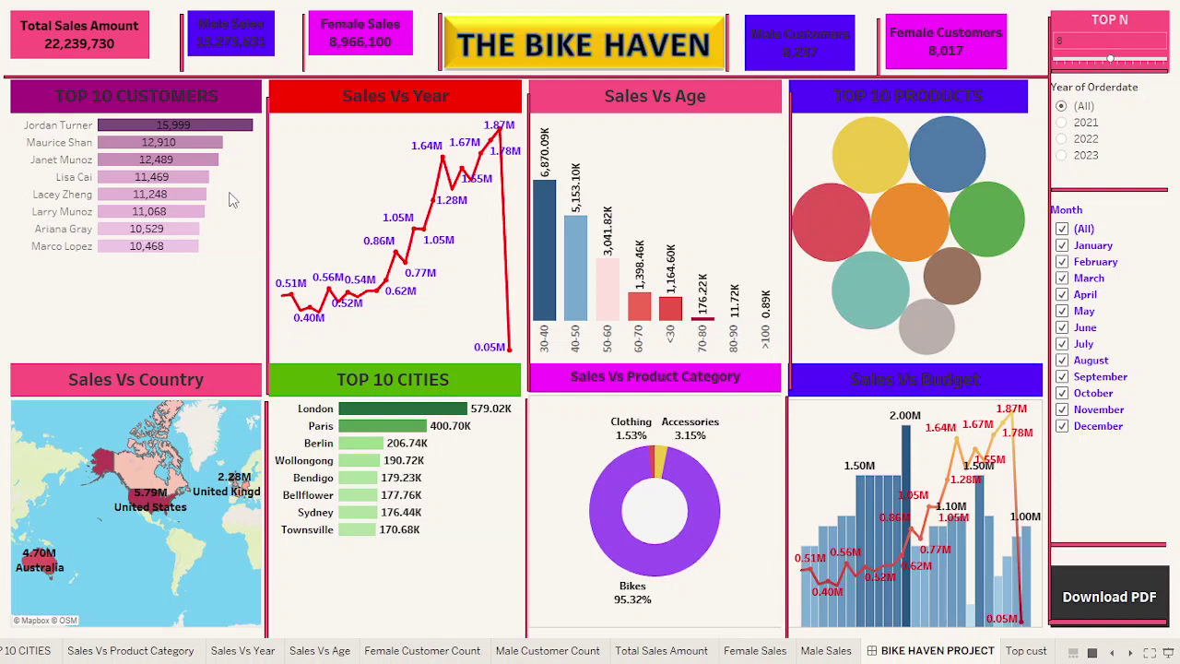
mouse_move(954, 202)
click(1126, 61)
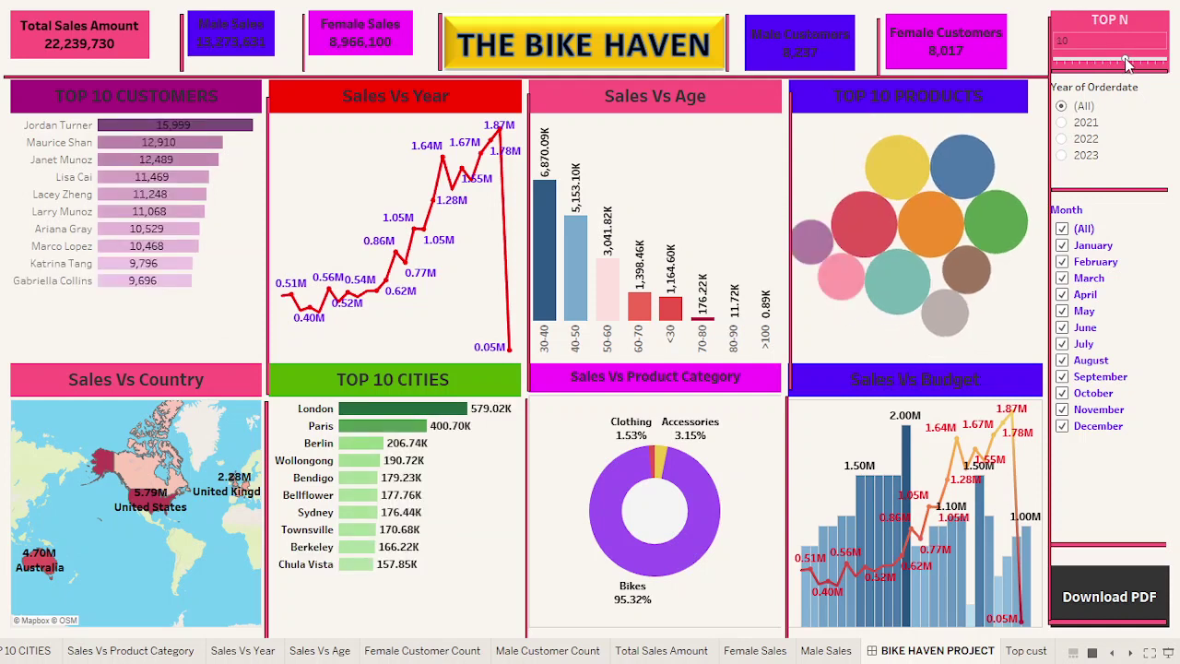
View the dashboard for order year 2021, check one of the top product bubbles, and restore all years.
click(1062, 123)
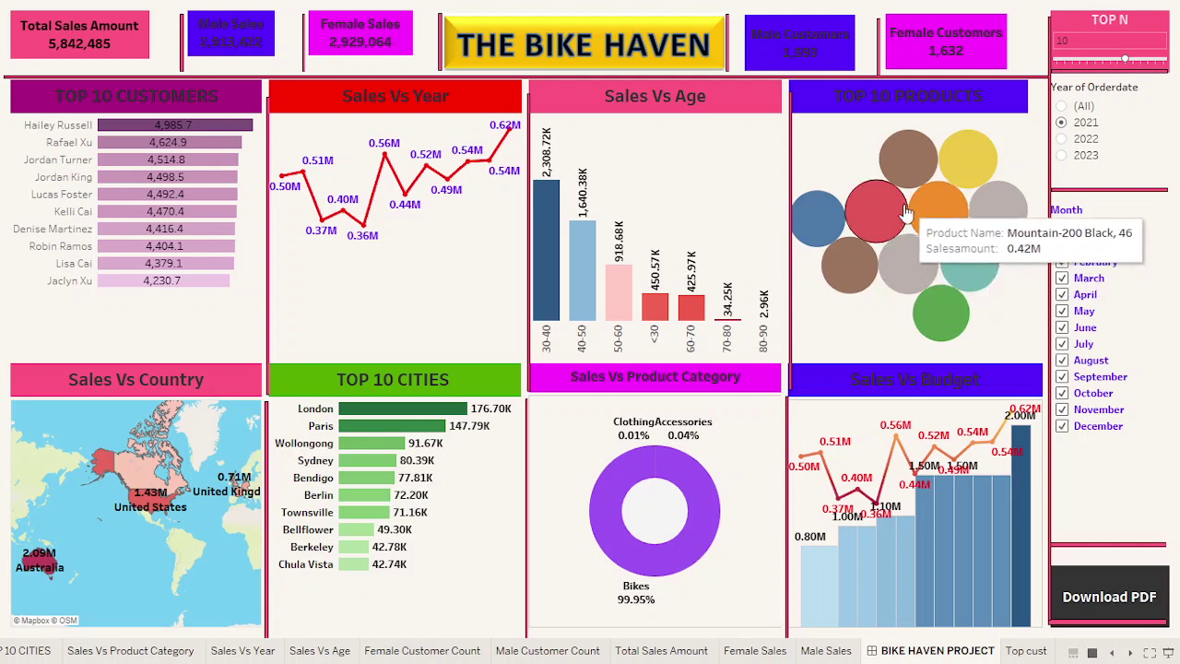
mouse_move(903, 201)
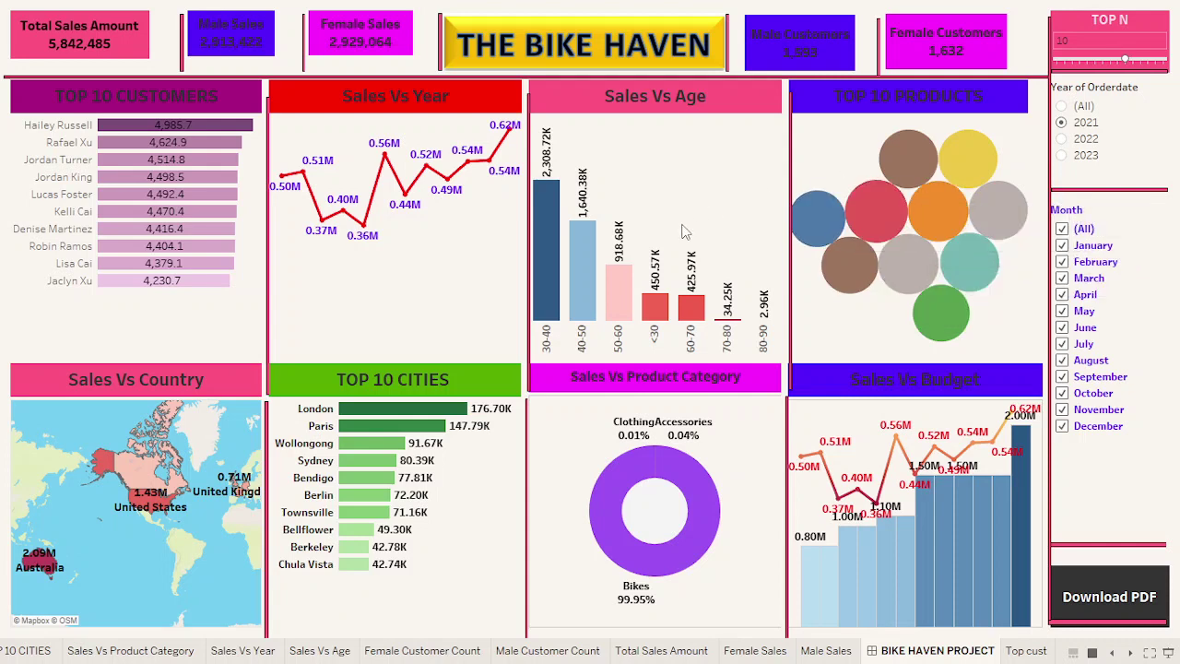
click(1062, 107)
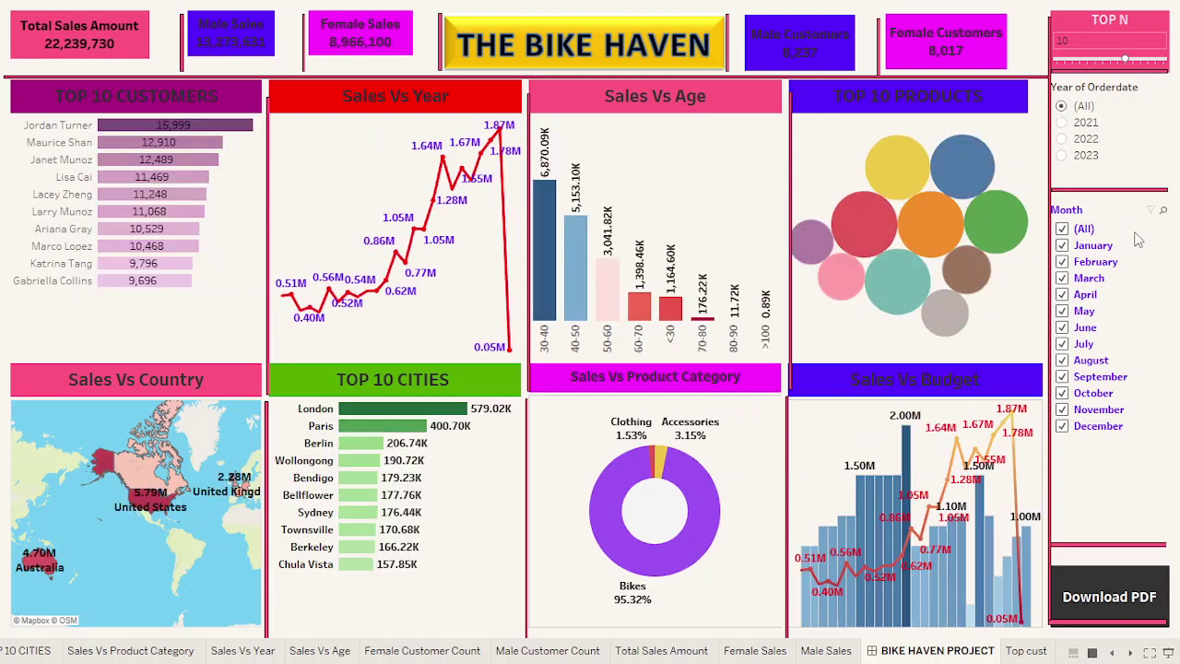
View the dashboard with only January selected in the Month filter, and restore all months.
click(1062, 229)
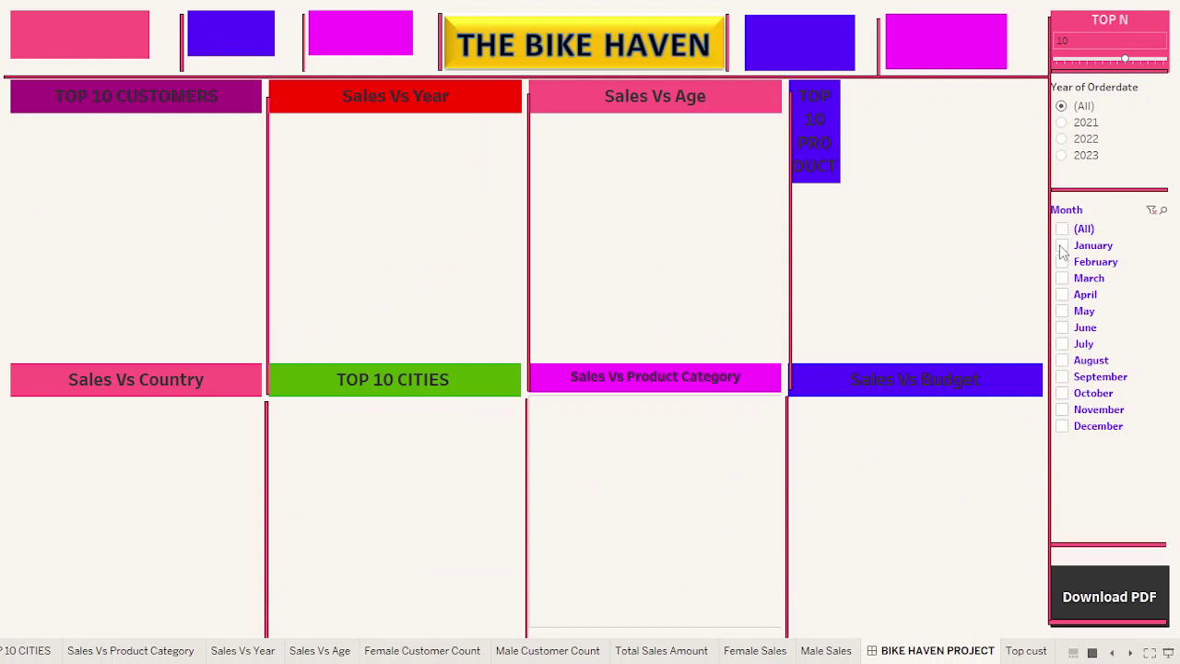
click(1063, 247)
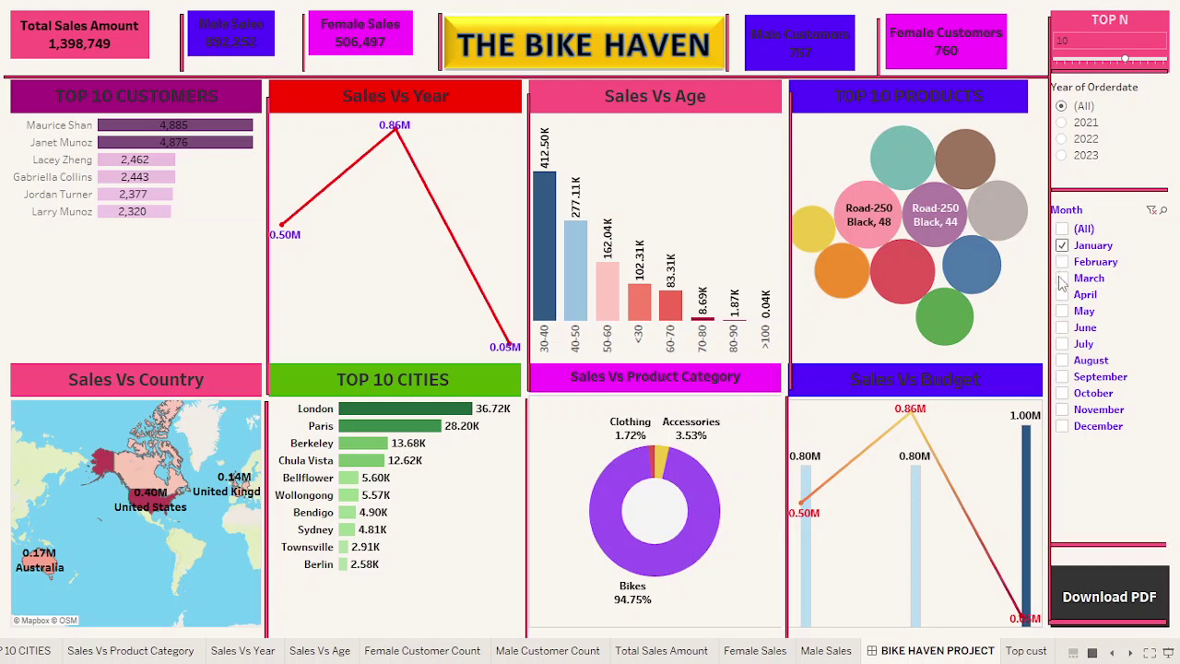
click(1063, 245)
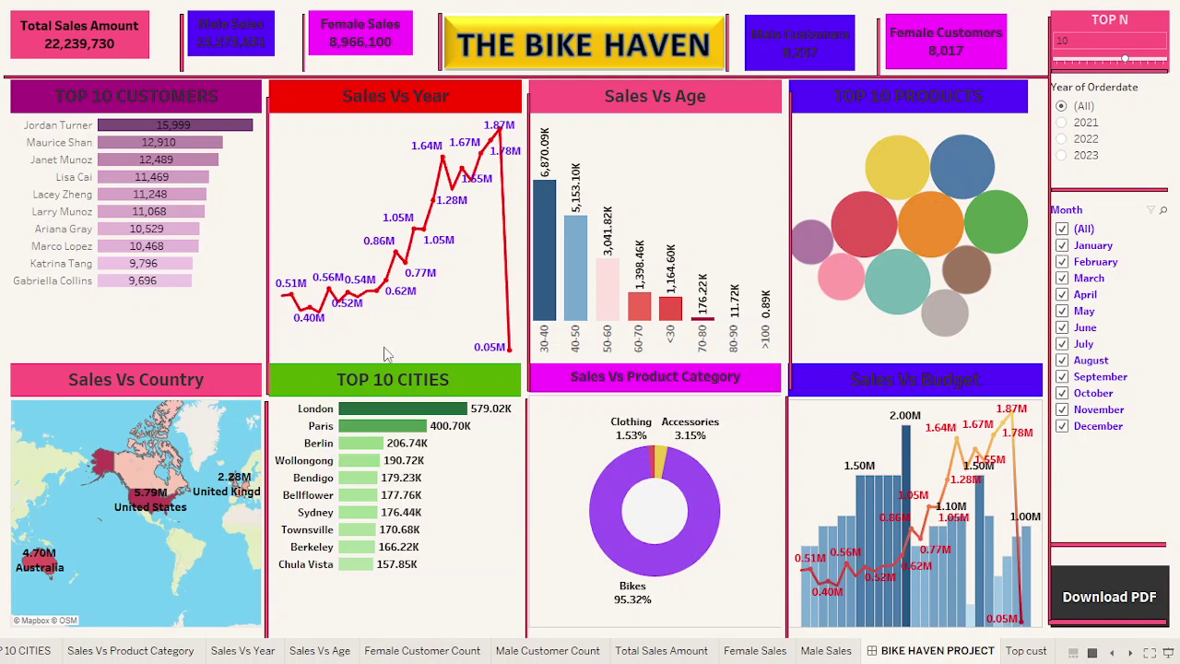
Filter the dashboard by the 30-40 age group in Sales Vs Age, view the charts, and clear the selection.
mouse_move(546, 304)
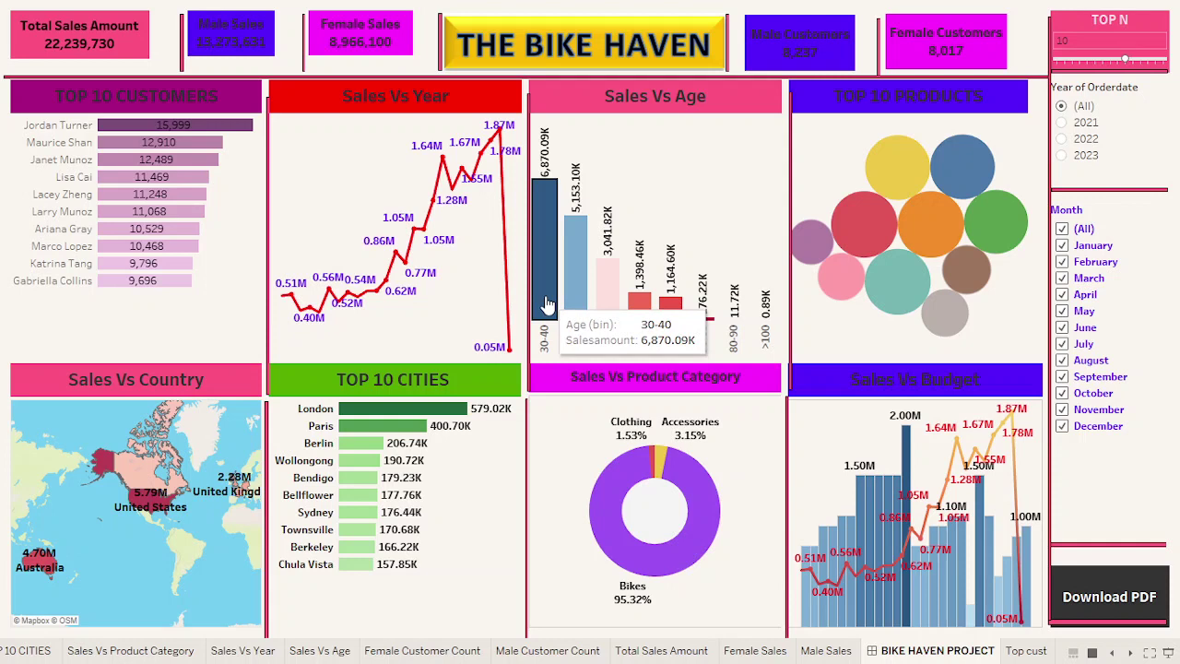
click(546, 304)
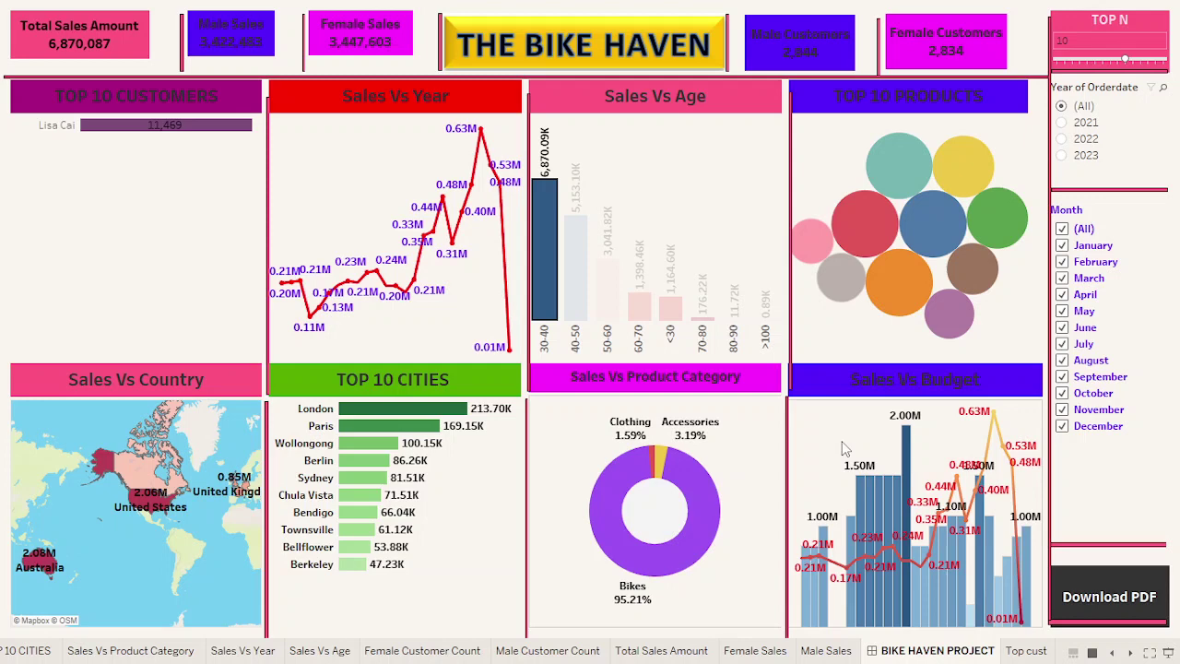
click(663, 183)
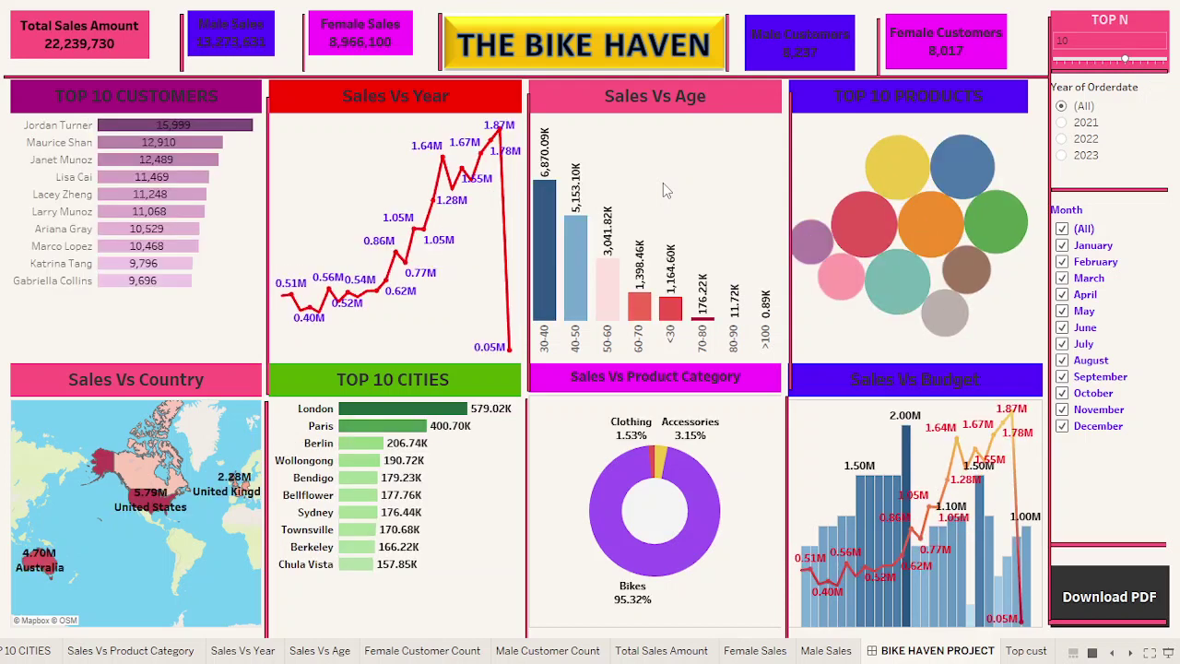
Filter the dashboard by London in TOP 10 CITIES, examine the charts and top products, and clear the selection.
mouse_move(446, 411)
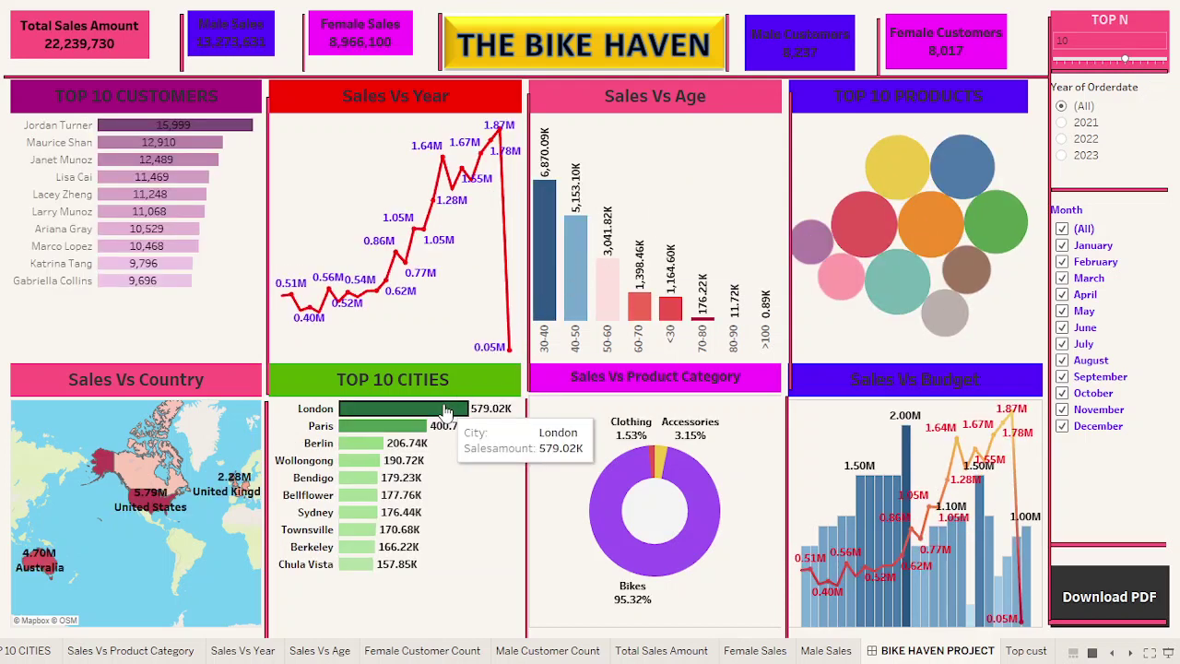
click(446, 412)
mouse_move(221, 481)
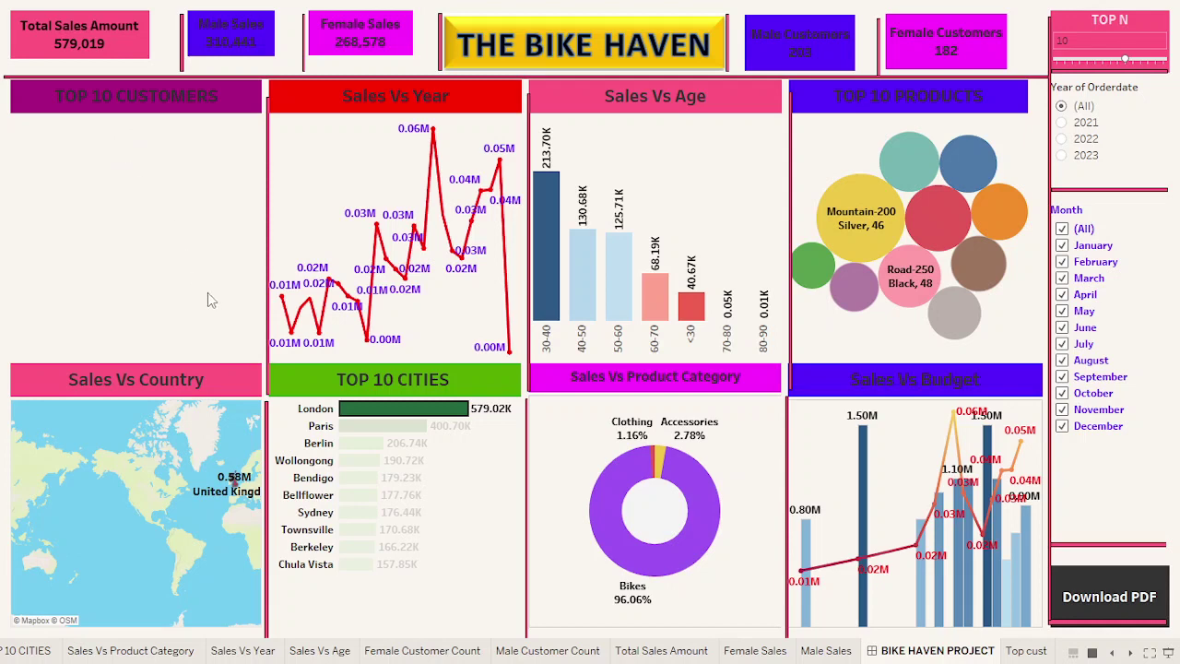
click(372, 410)
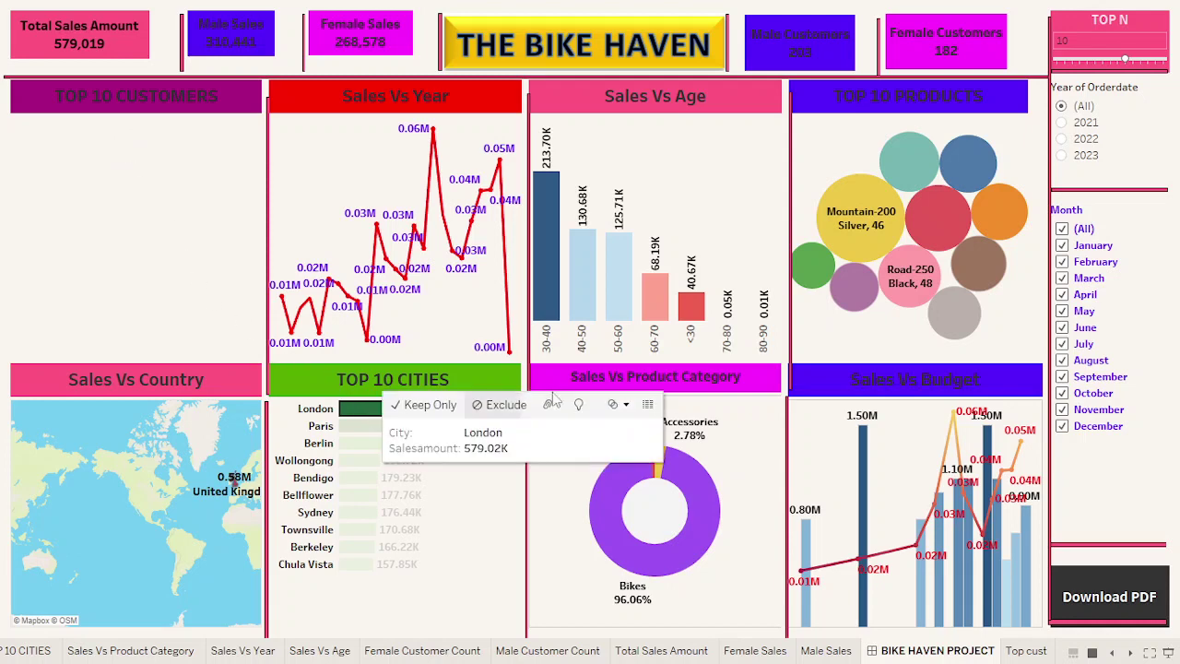
mouse_move(803, 267)
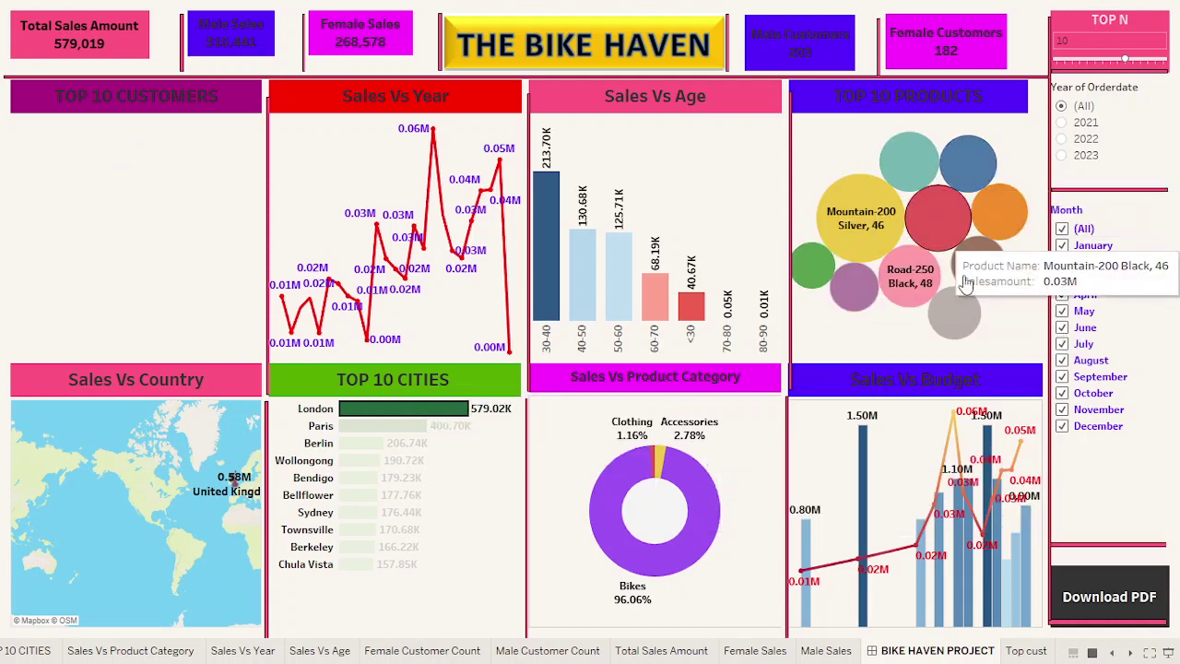
mouse_move(930, 183)
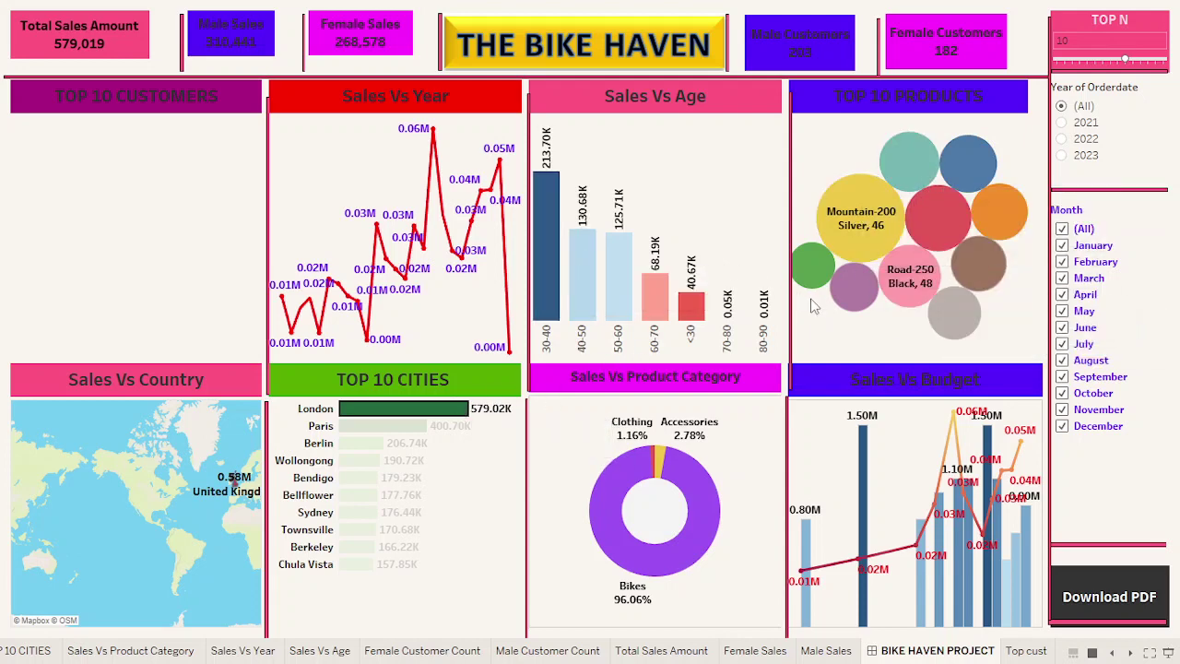
click(514, 502)
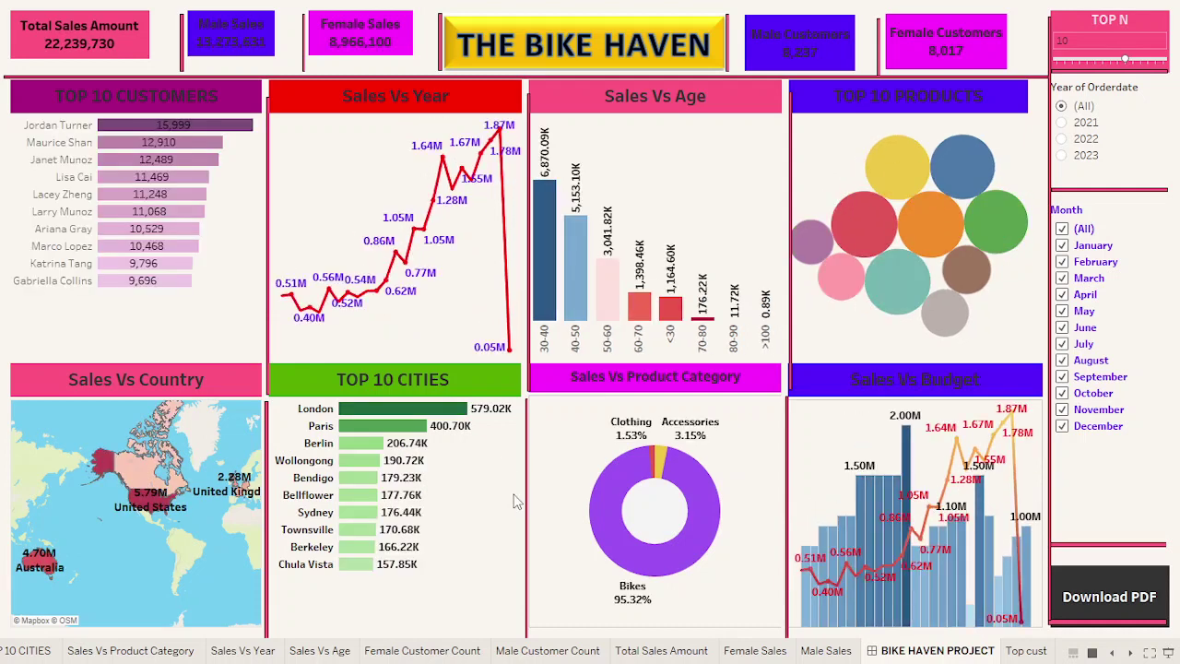
Filter the dashboard by the Bikes category, examine its sales by year, age and product, and clear the selection.
mouse_move(687, 493)
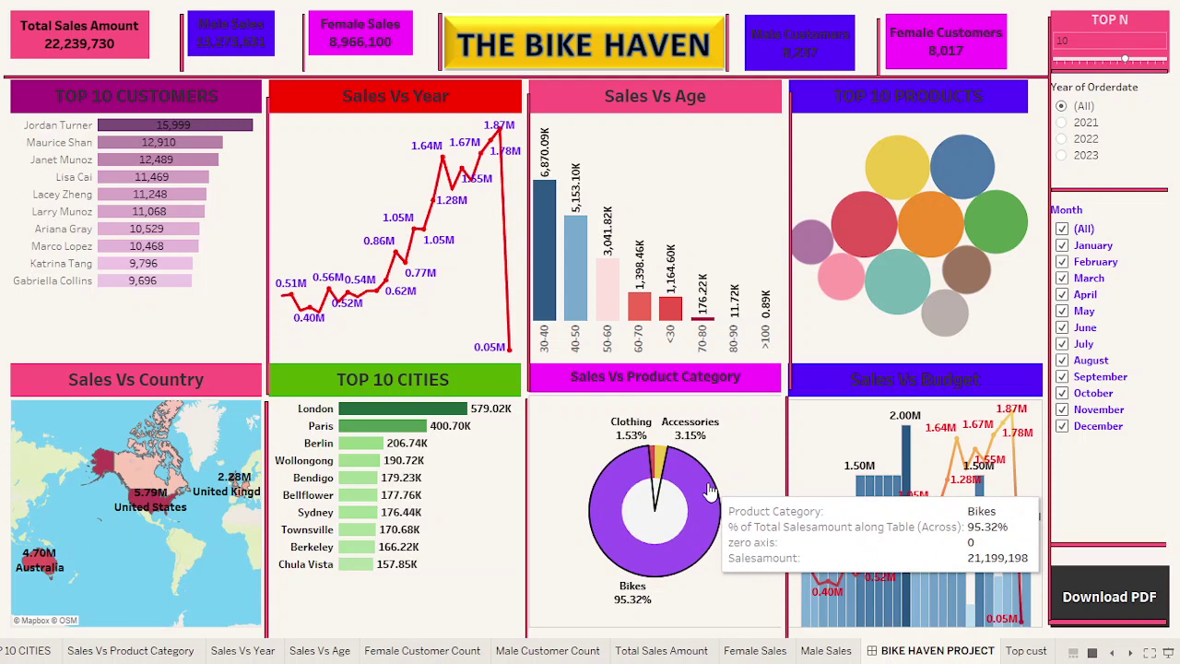
click(710, 491)
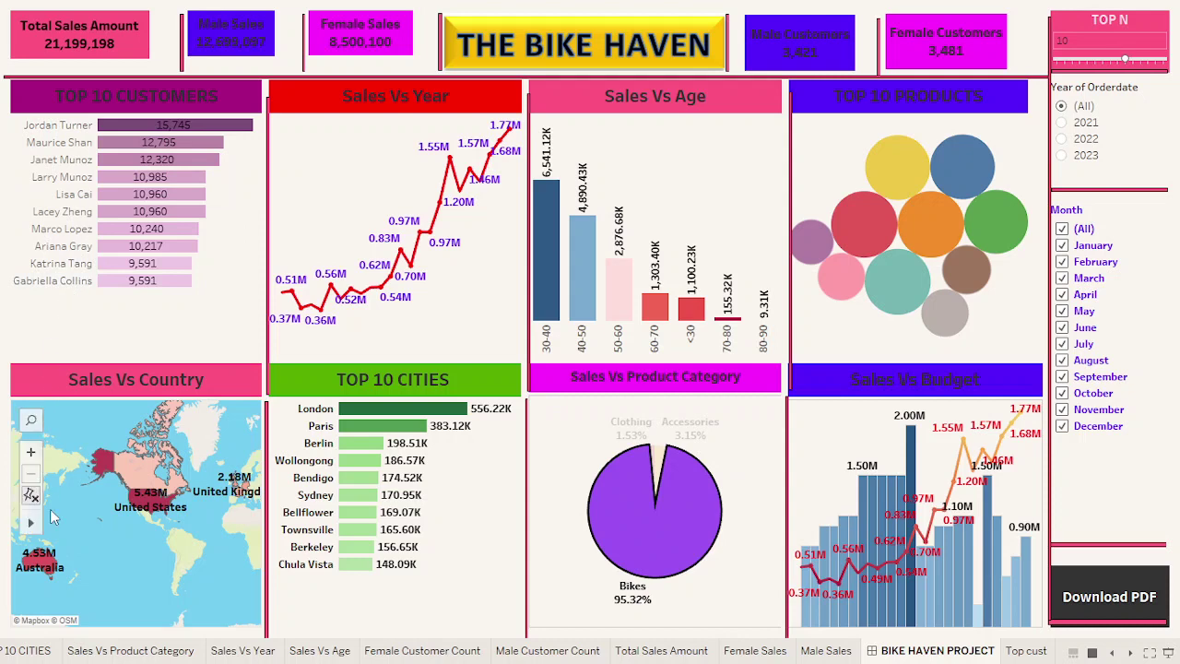
mouse_move(643, 487)
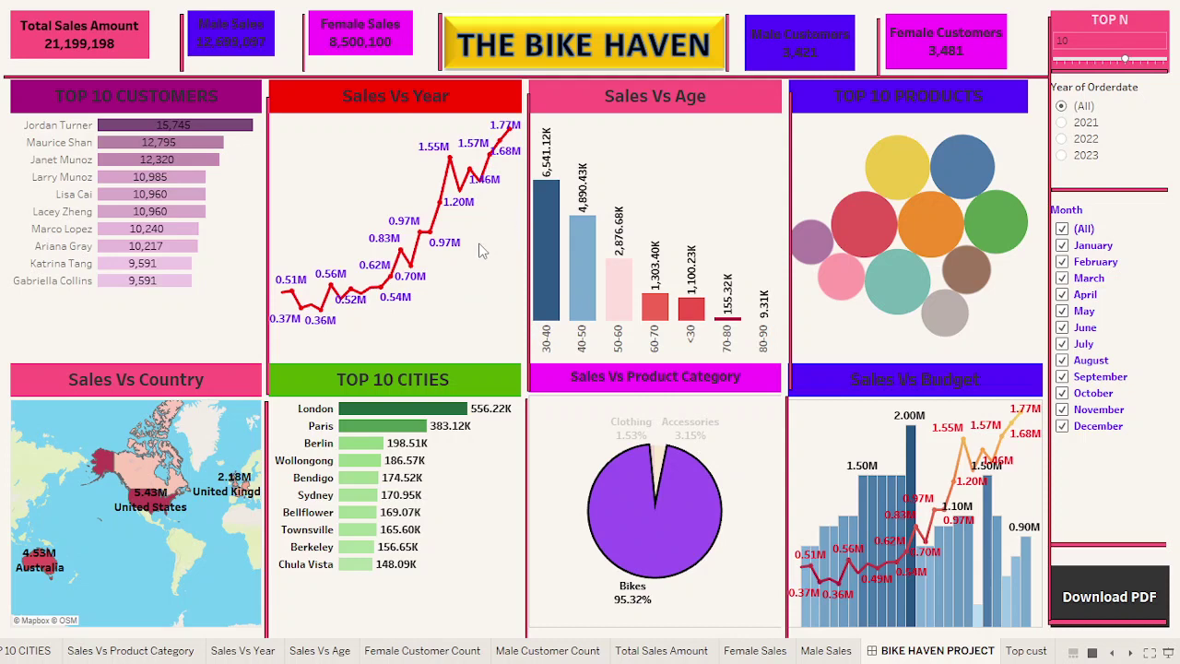
mouse_move(553, 194)
mouse_move(957, 301)
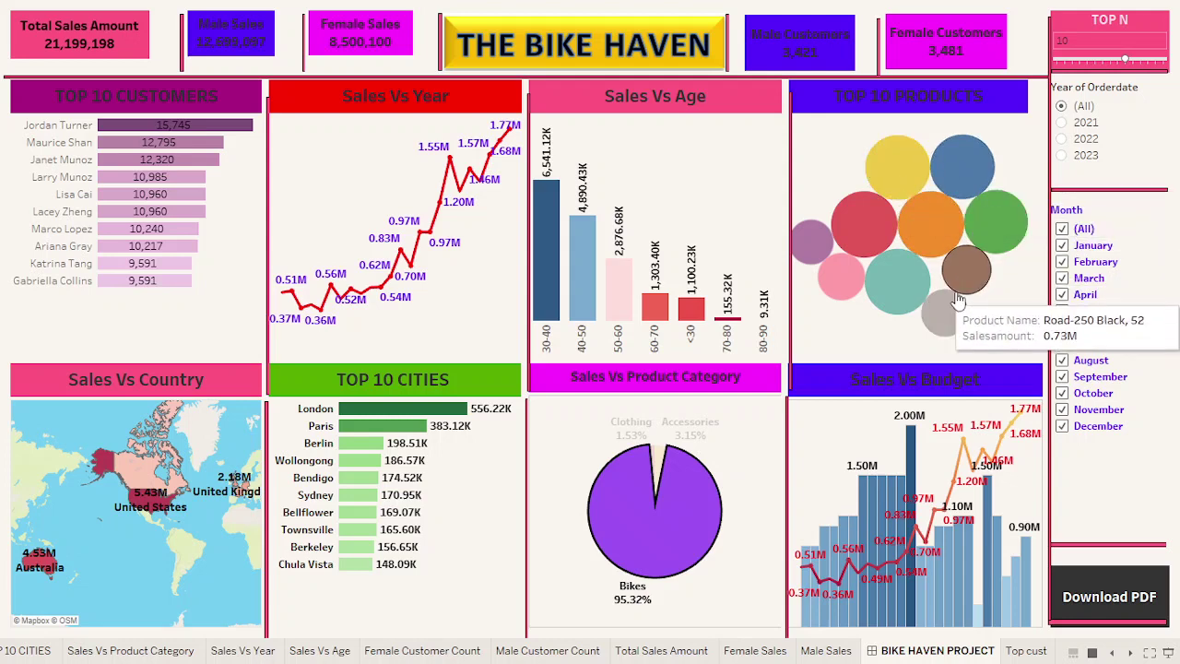
click(739, 477)
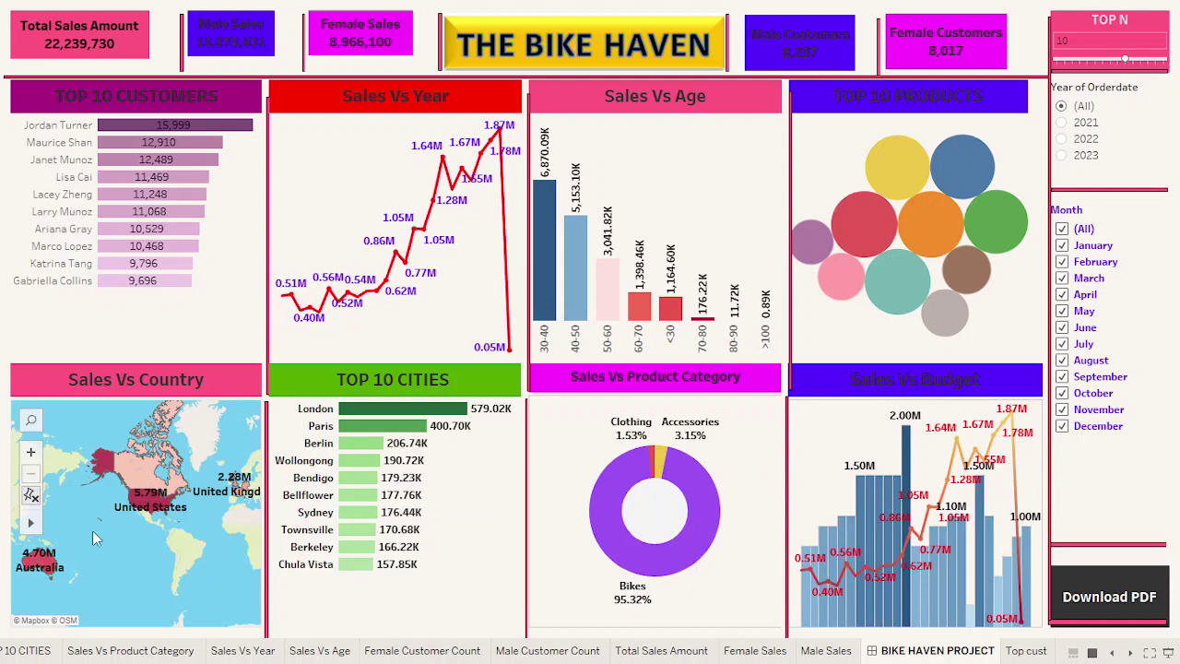
Filter the dashboard by the United Kingdom on the Sales Vs Country map, examine the charts, and clear the selection.
mouse_move(136, 498)
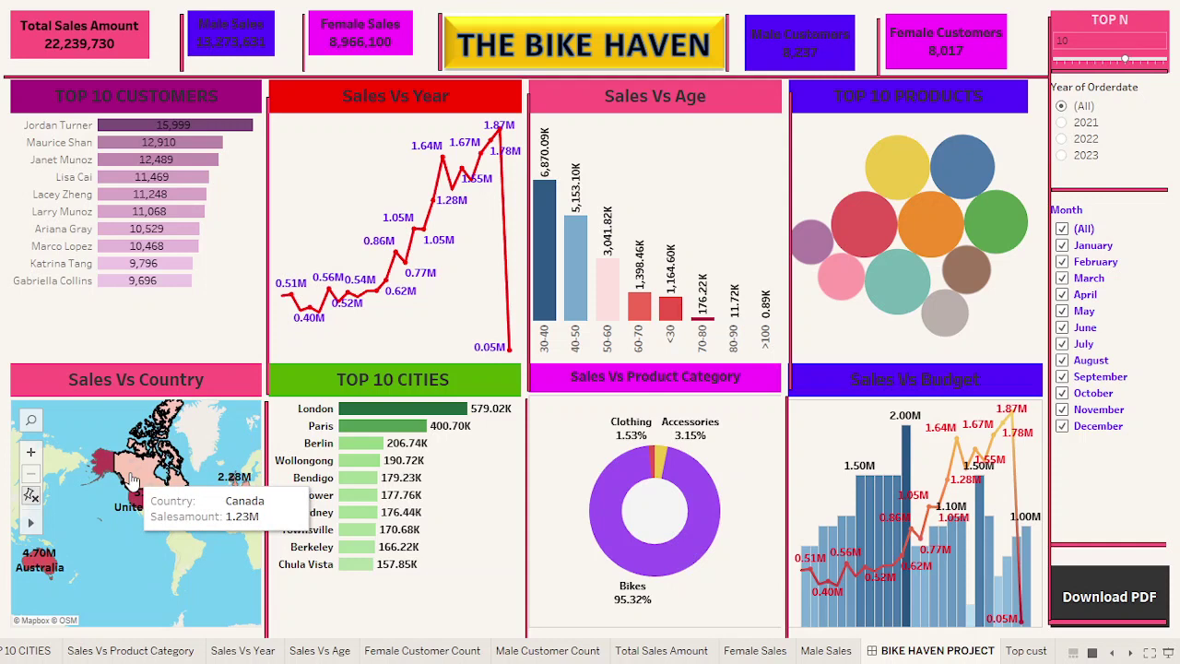
click(234, 478)
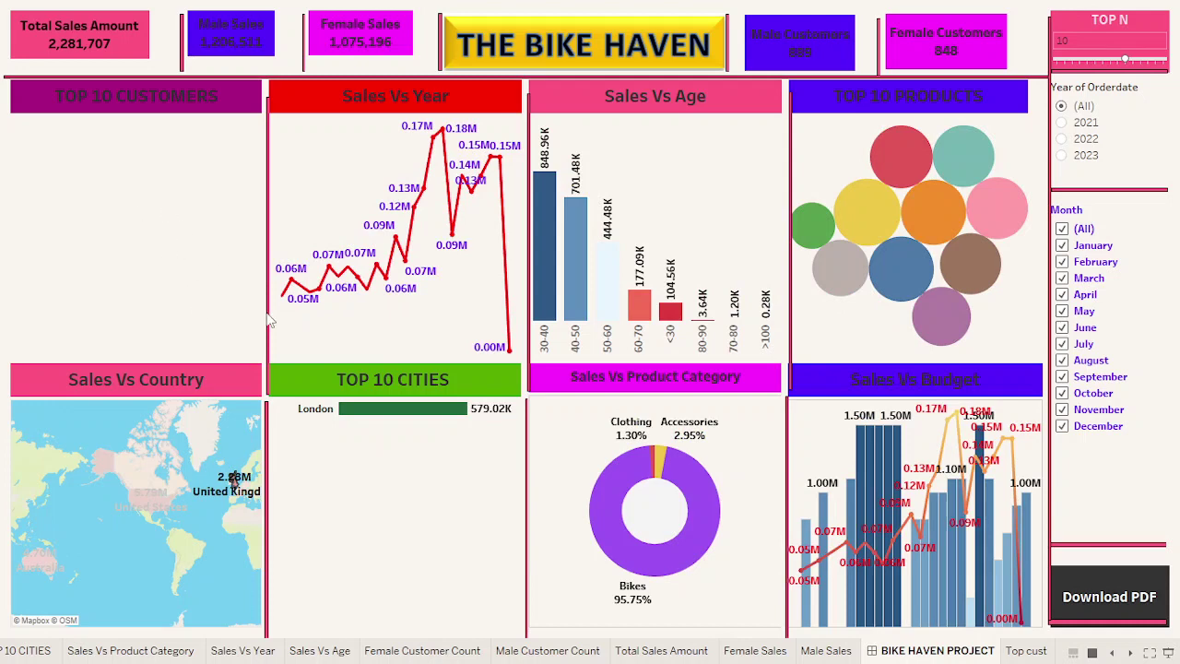
mouse_move(345, 419)
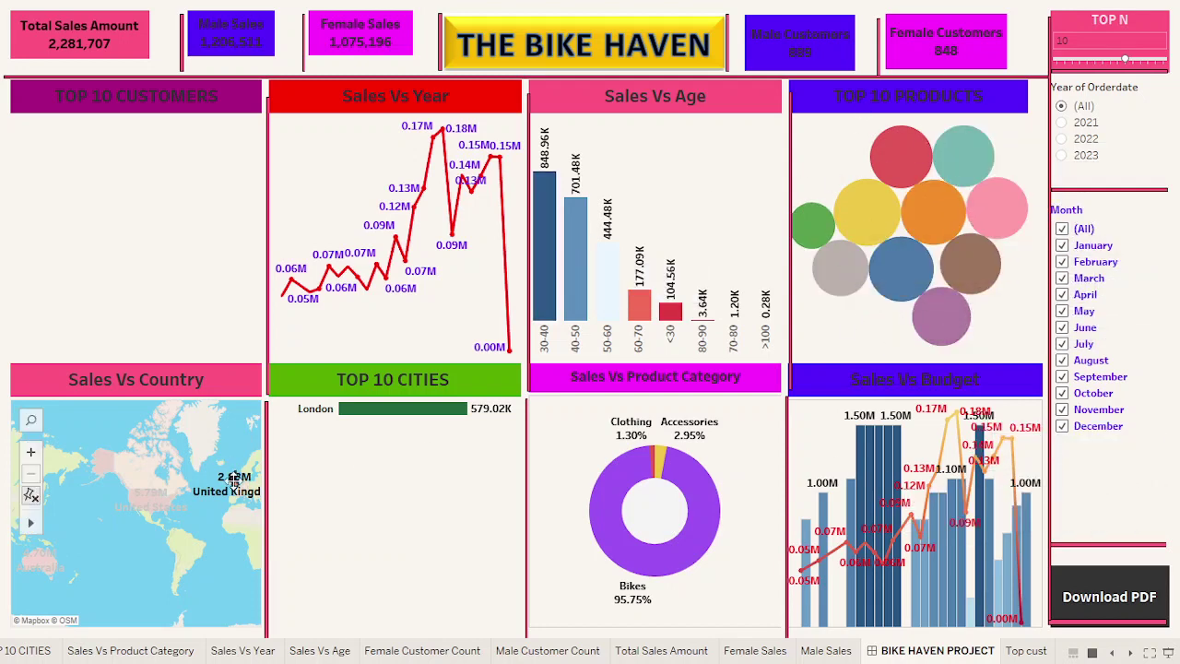
mouse_move(238, 479)
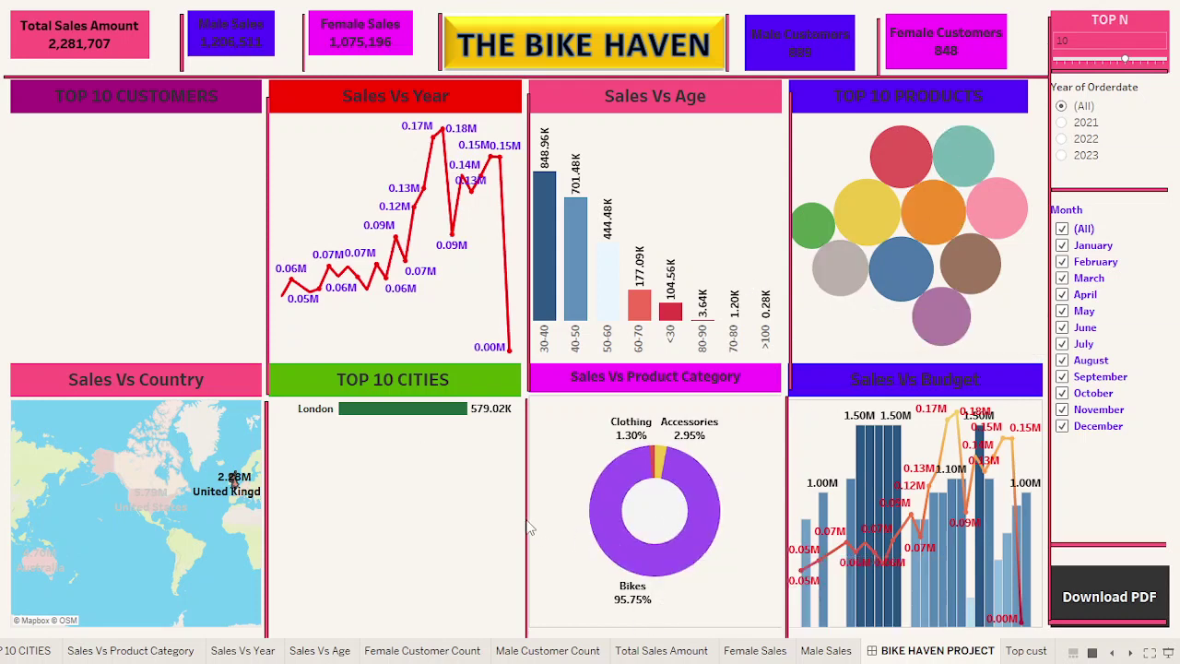
click(120, 591)
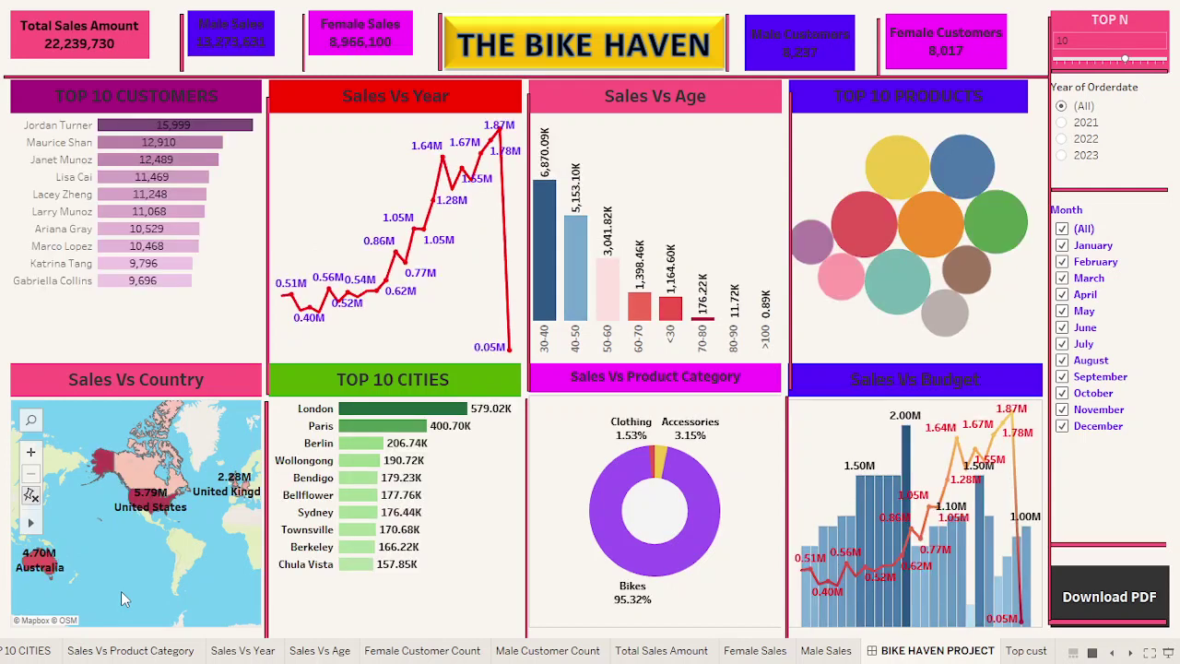
Open the dashboard's PDF export settings, choose the active sheet as the range, and cancel the export.
click(1103, 599)
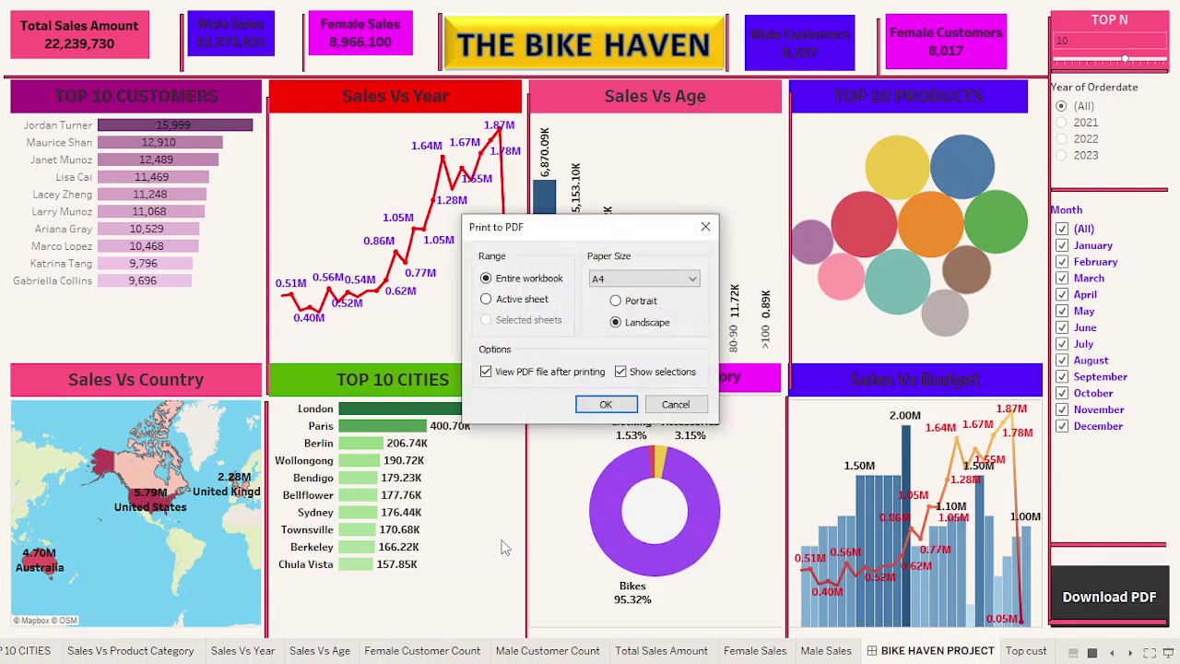
click(486, 302)
click(689, 403)
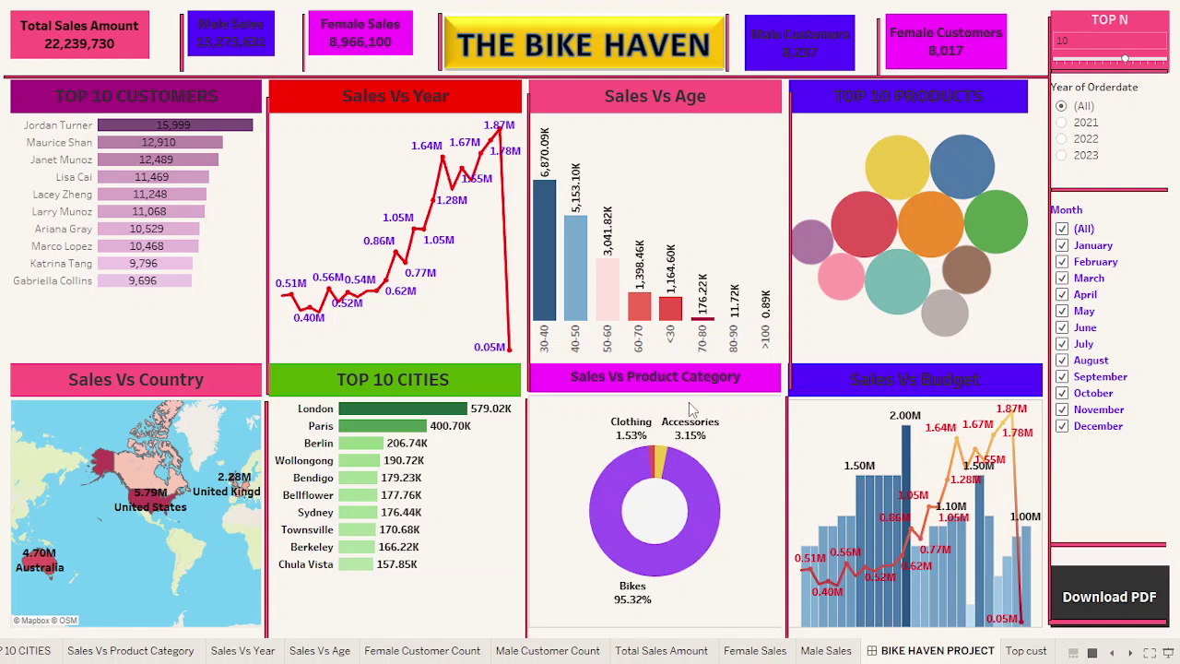
Exit the dashboard's presentation mode and switch to OBS.
key(Escape)
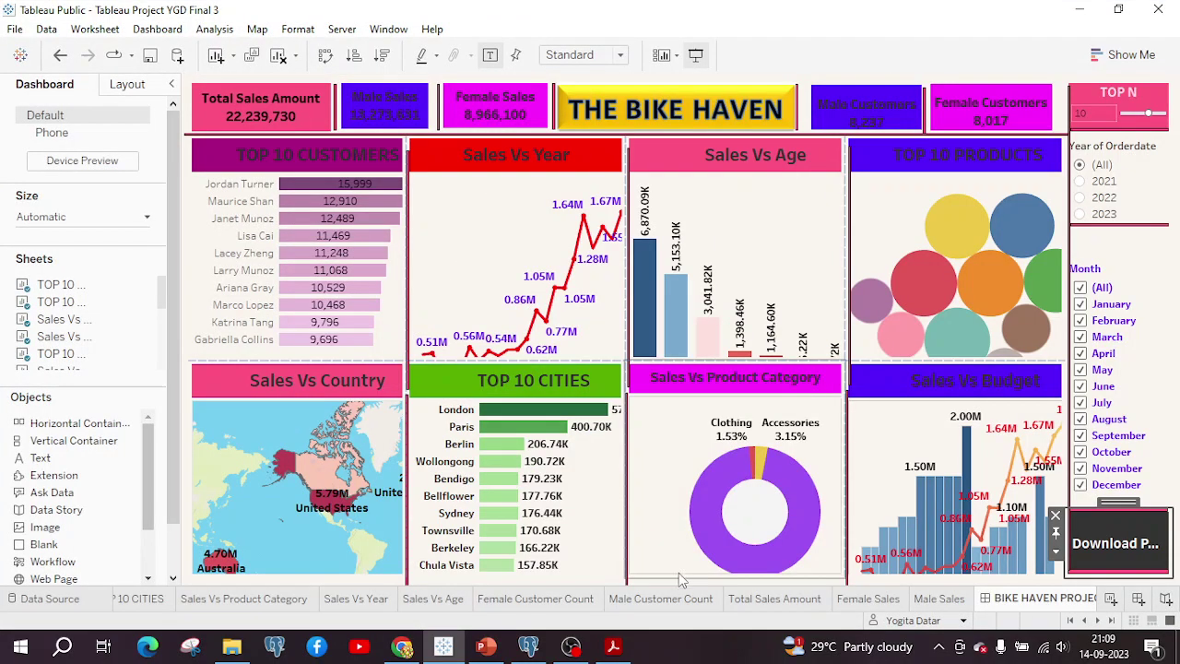
click(571, 646)
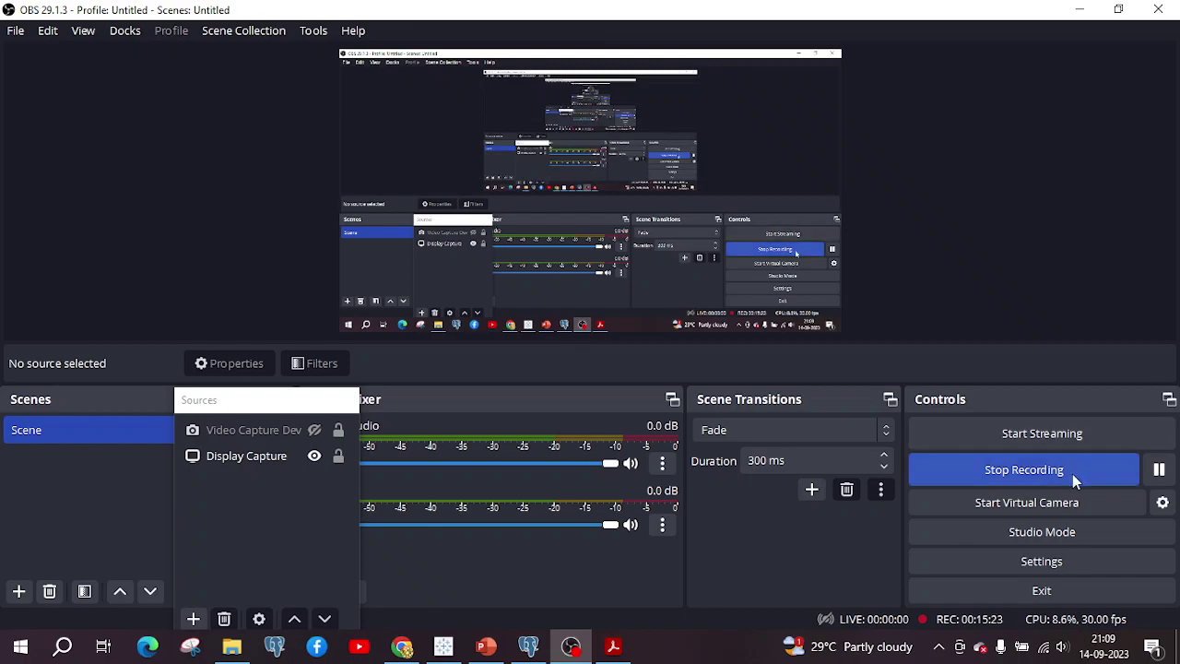